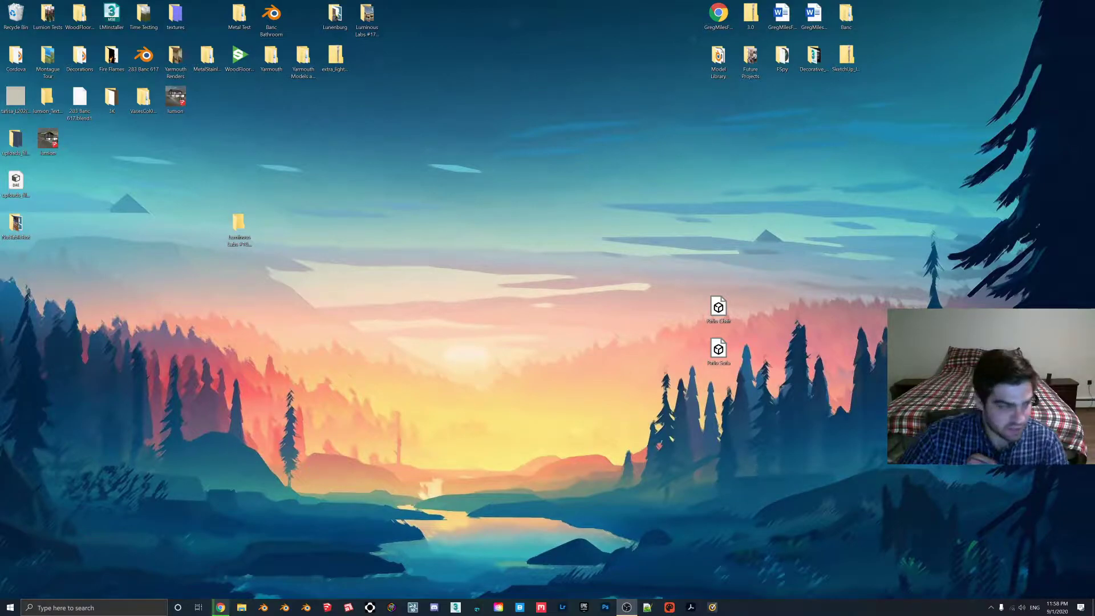
# - Launch Lumion Pro 10.3 and load the Villa Cabrera scene from the Examples page
pyautogui.click(413, 607)
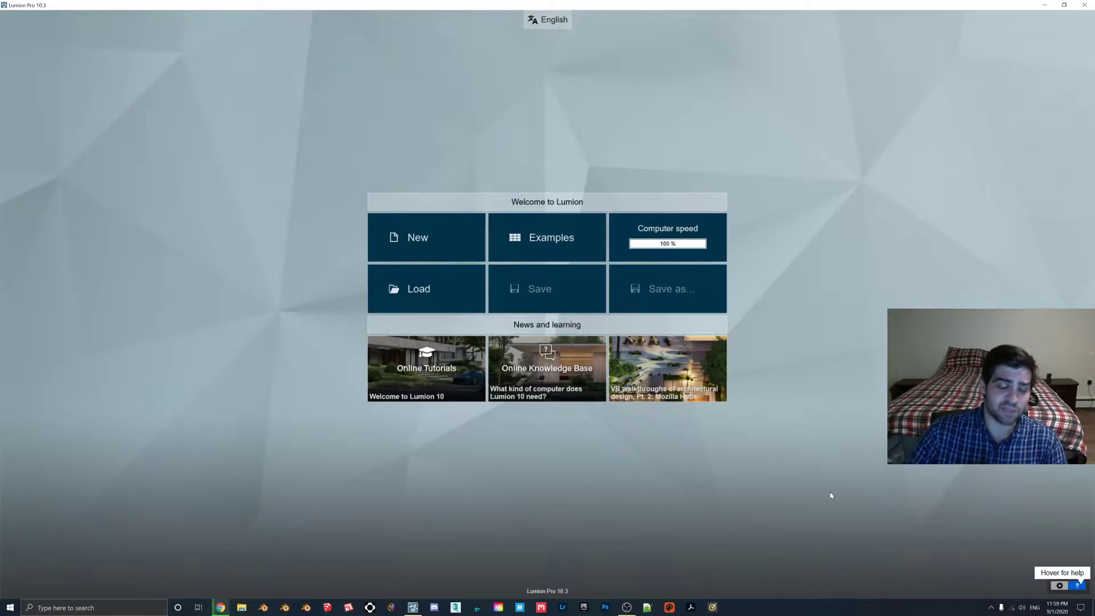
pyautogui.click(548, 243)
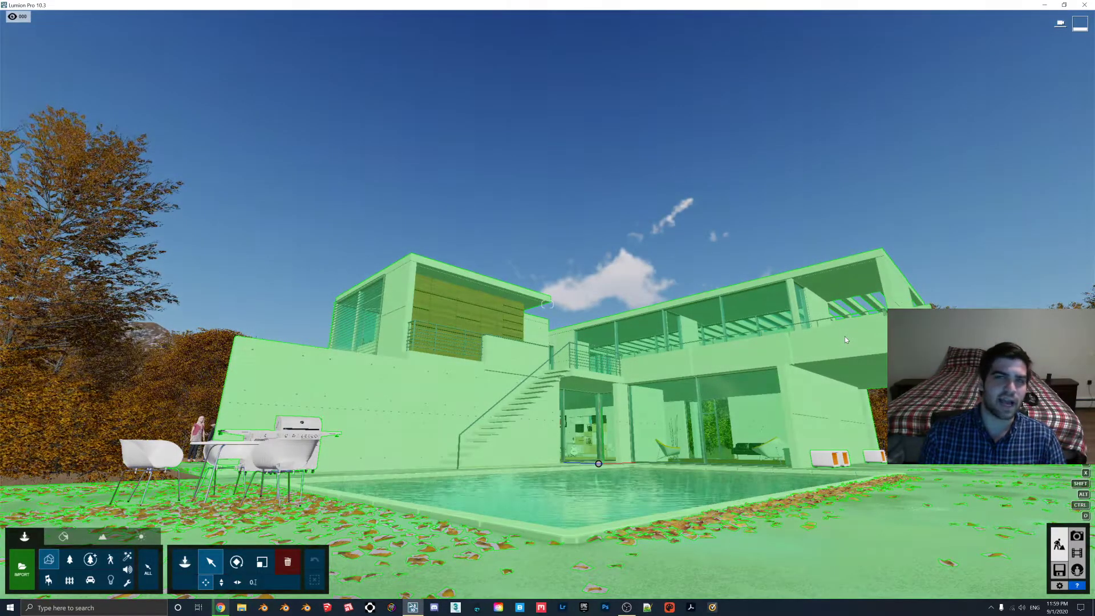
# - Fly the camera above the pool's corner, looking toward the villa's glazed ground floor
pyautogui.moveTo(846, 340); pyautogui.dragTo(624, 373, button='right')
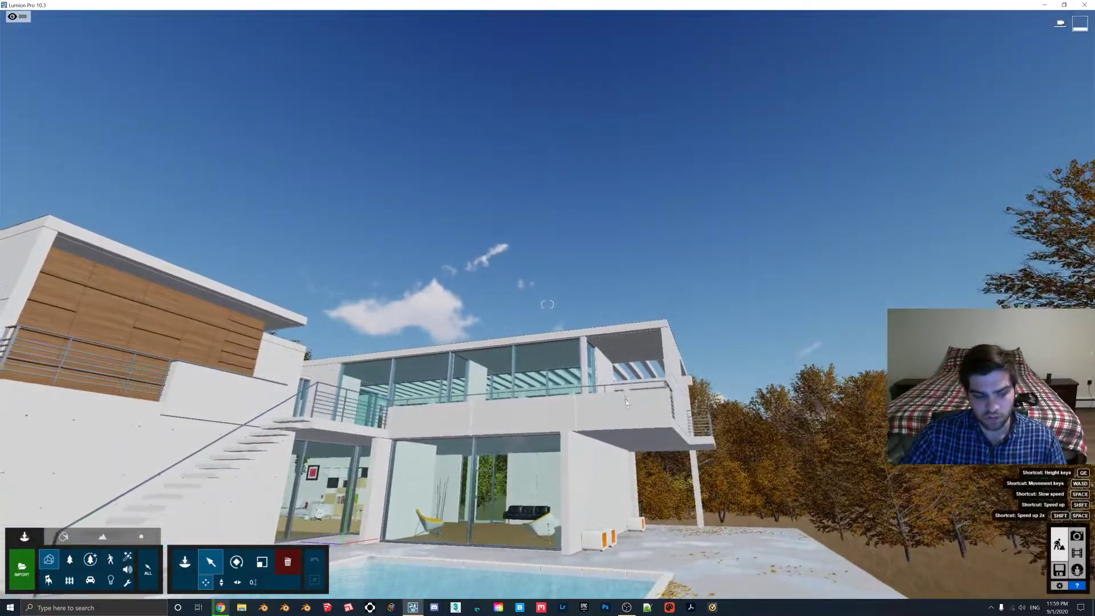
pyautogui.press('w')
pyautogui.press('w')
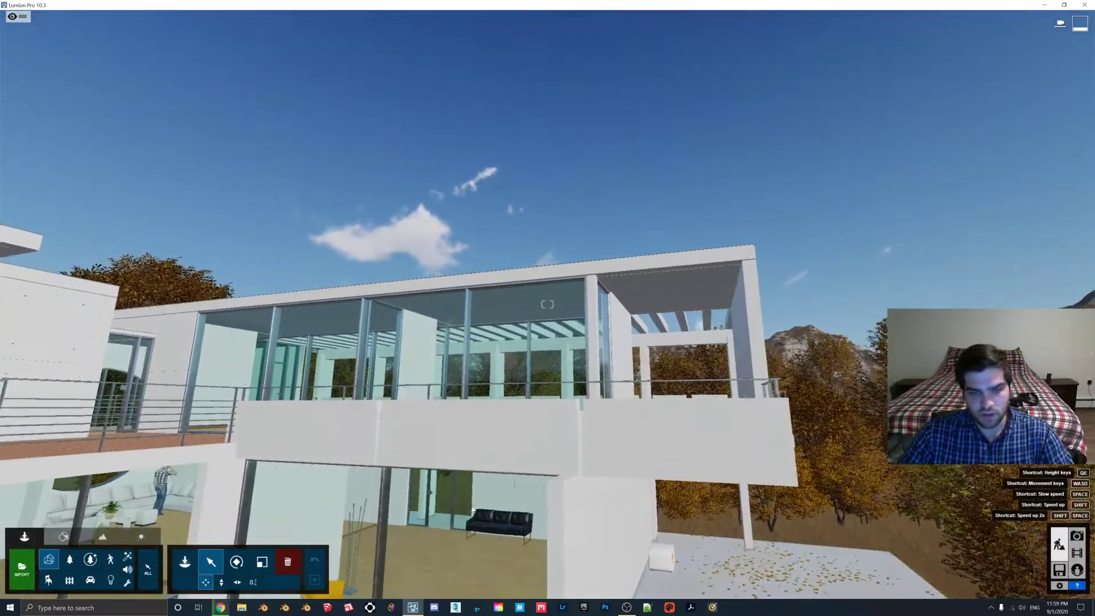
pyautogui.press('s')
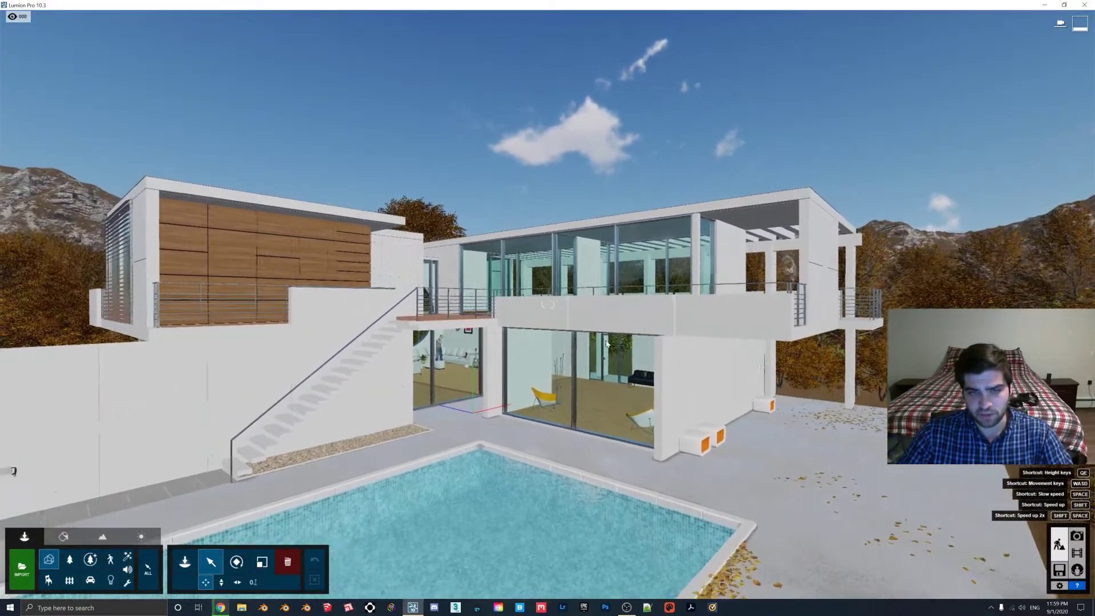
pyautogui.moveTo(606, 365); pyautogui.dragTo(588, 300, button='right')
pyautogui.click(589, 300)
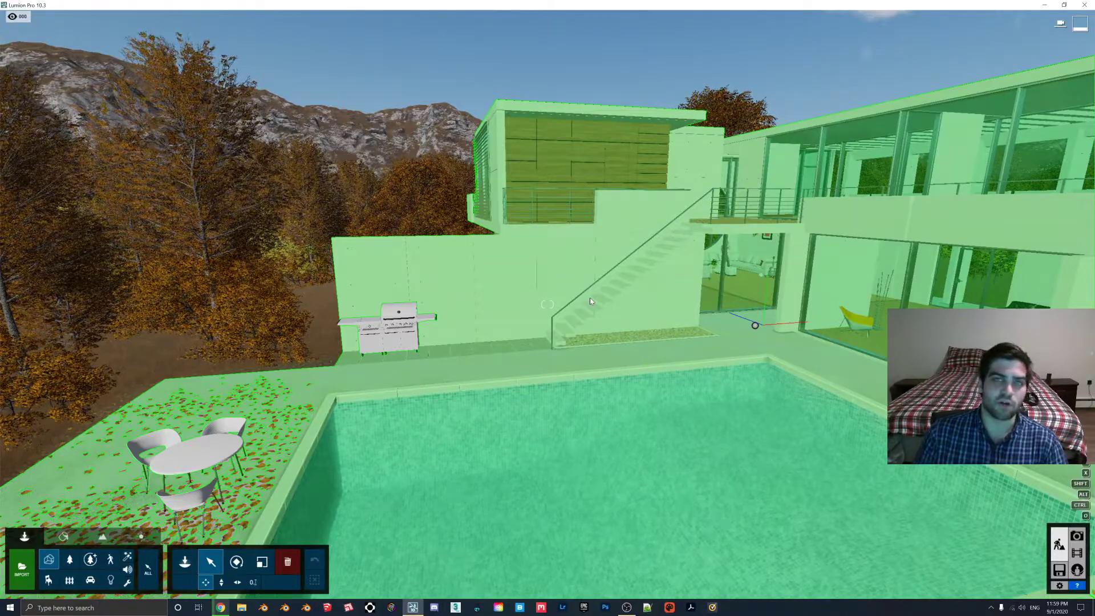
pyautogui.press('w')
pyautogui.moveTo(672, 321); pyautogui.dragTo(798, 314, button='right')
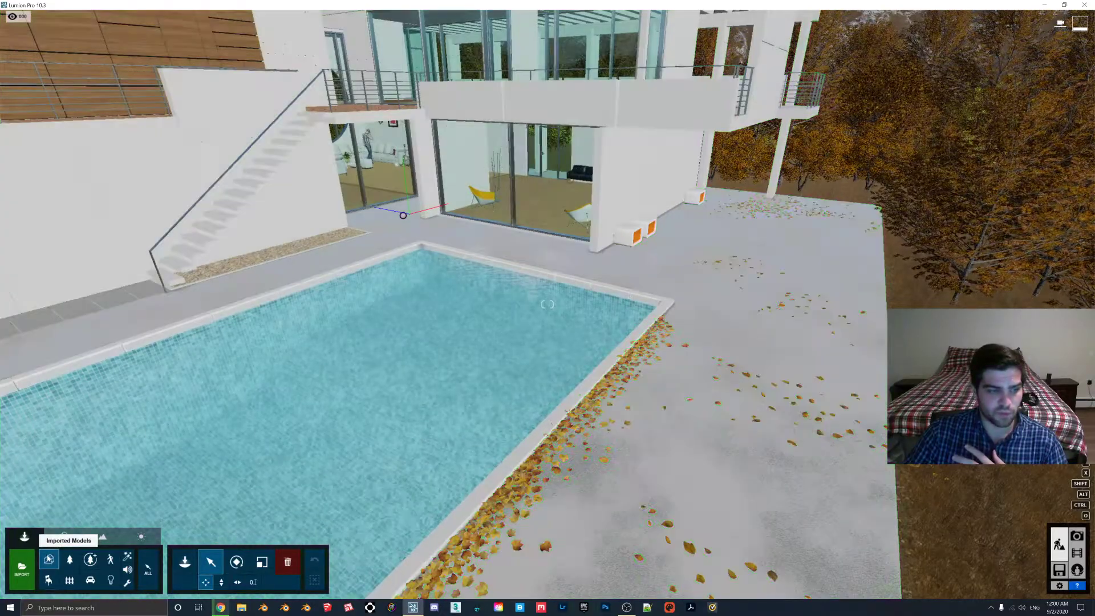
# - Import Patio Chair as 'Patio Chair10' in the Product category and place one beside the pool
pyautogui.click(23, 568)
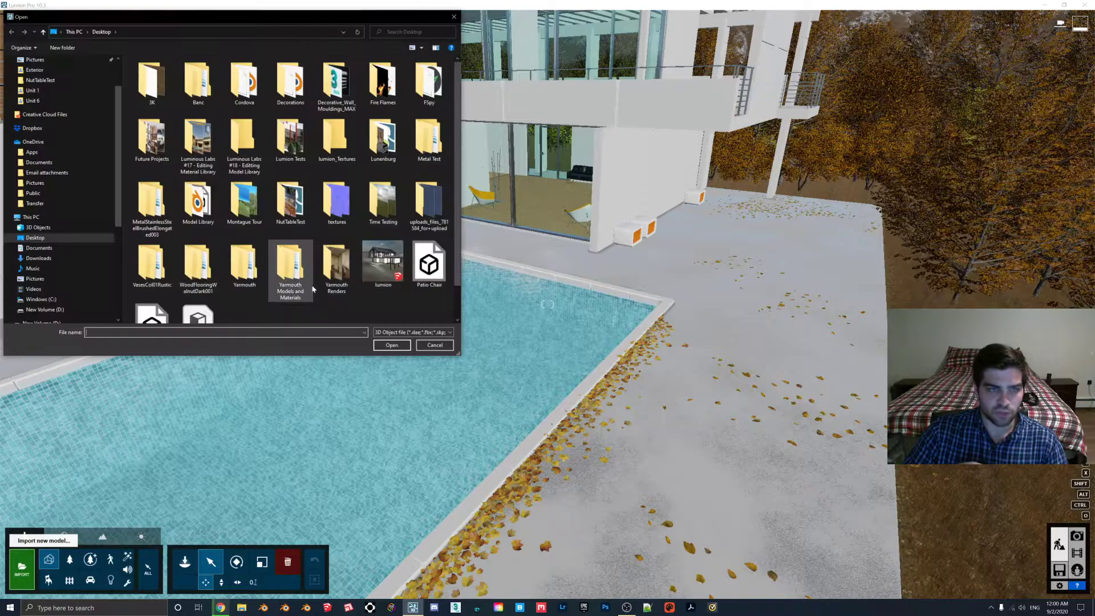
pyautogui.scroll(-1, 355, 261)
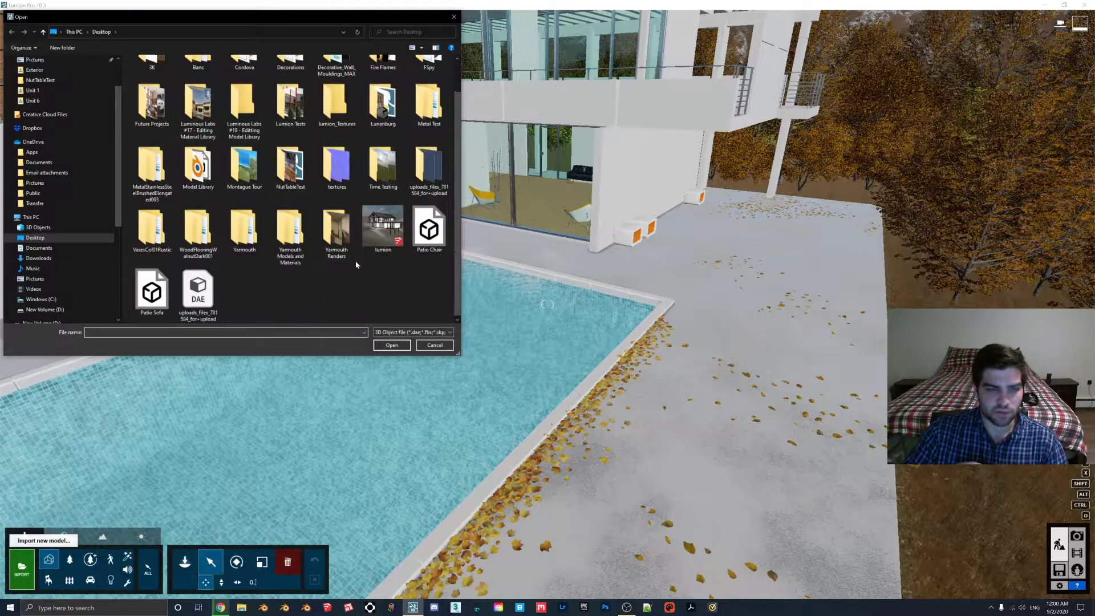
pyautogui.doubleClick(429, 229)
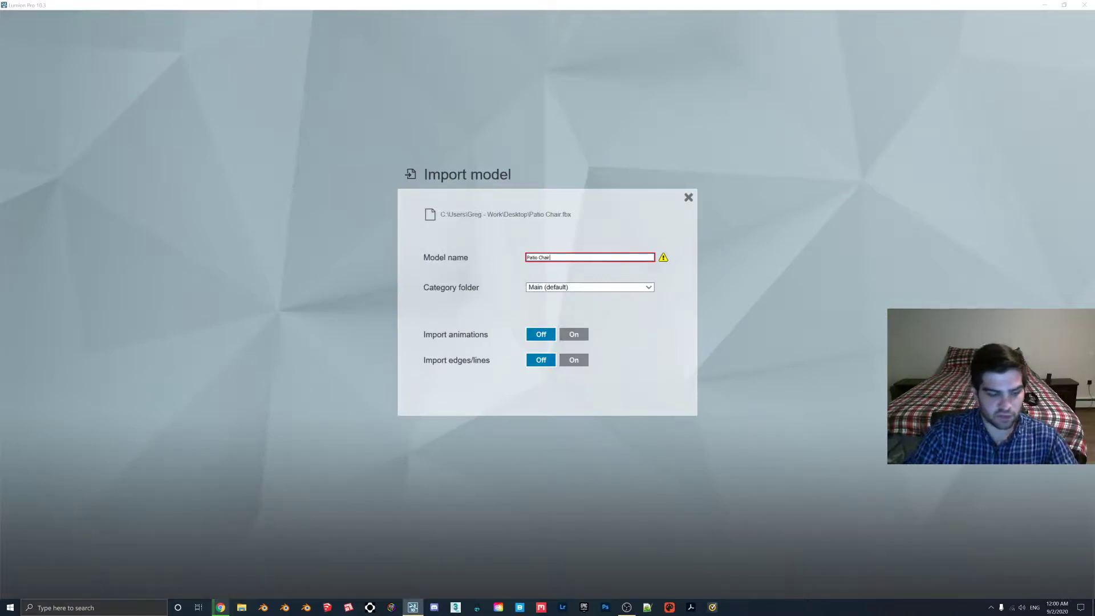
pyautogui.write('10')
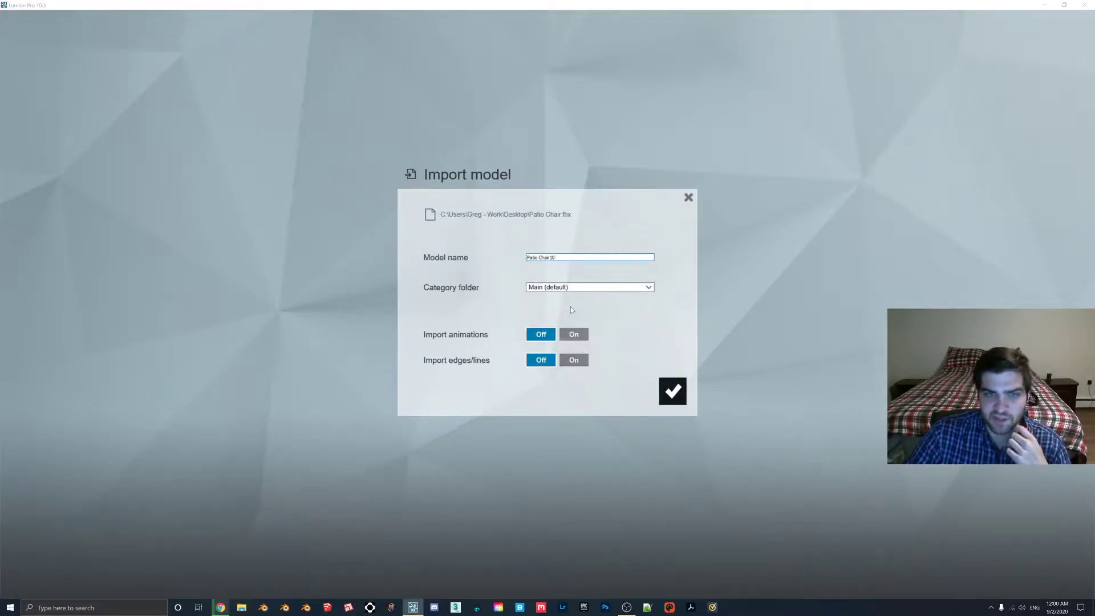
pyautogui.click(556, 287)
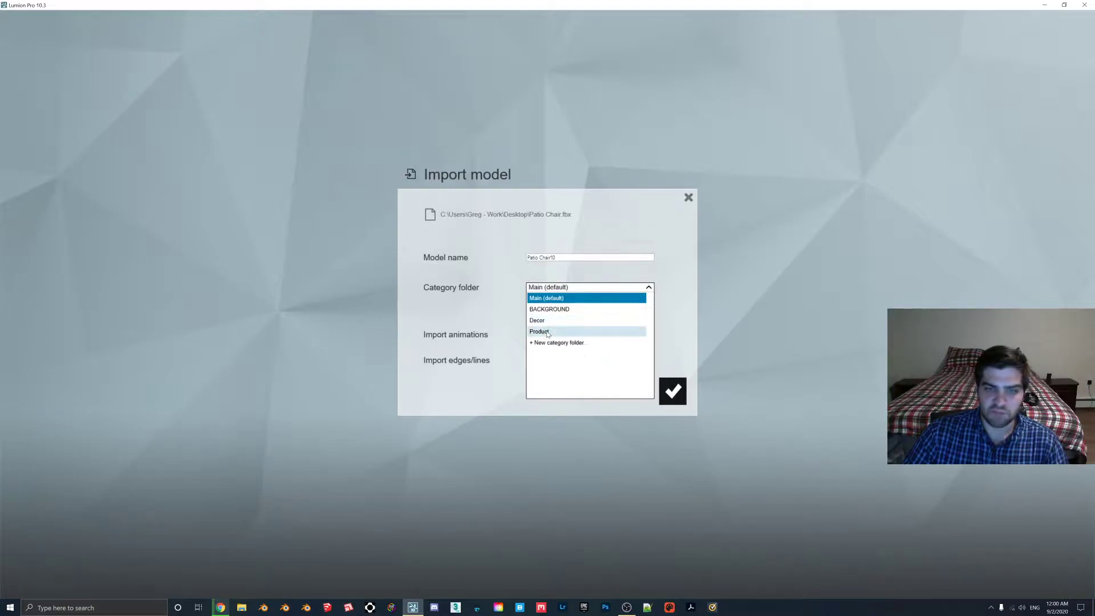
pyautogui.click(545, 332)
pyautogui.click(671, 392)
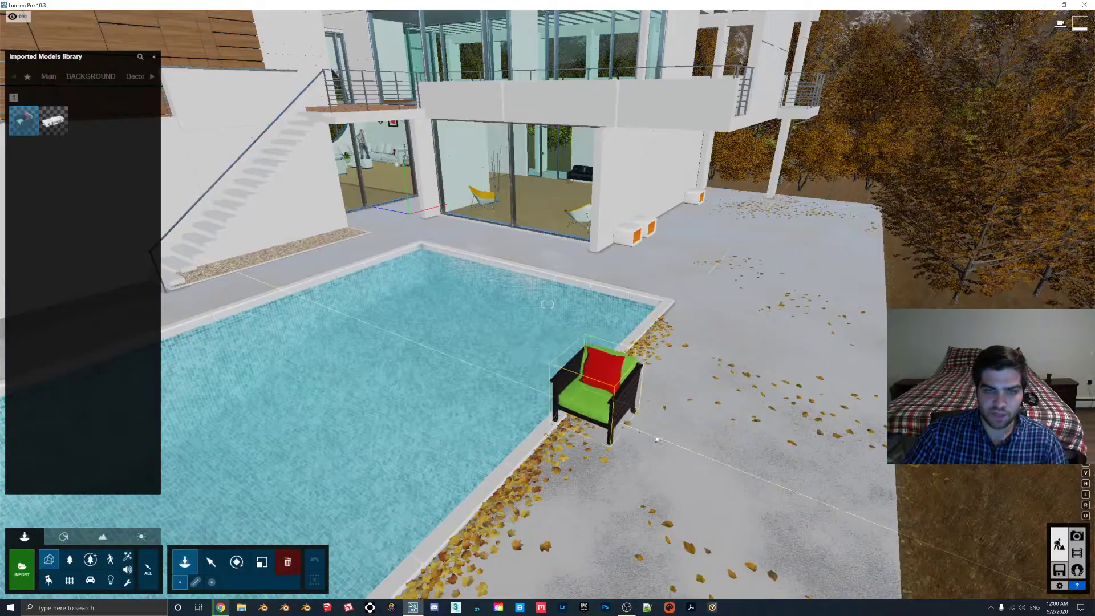
pyautogui.click(688, 399)
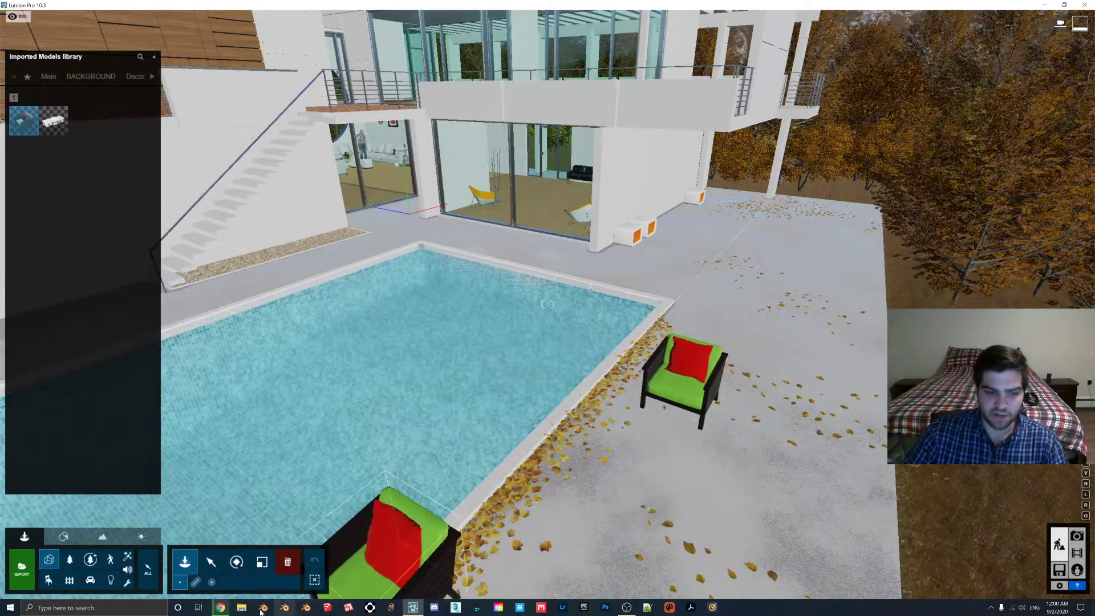
# - Open File Explorer, look through Documents and C:\Program Files, then show the Desktop folder
pyautogui.press('super+e')
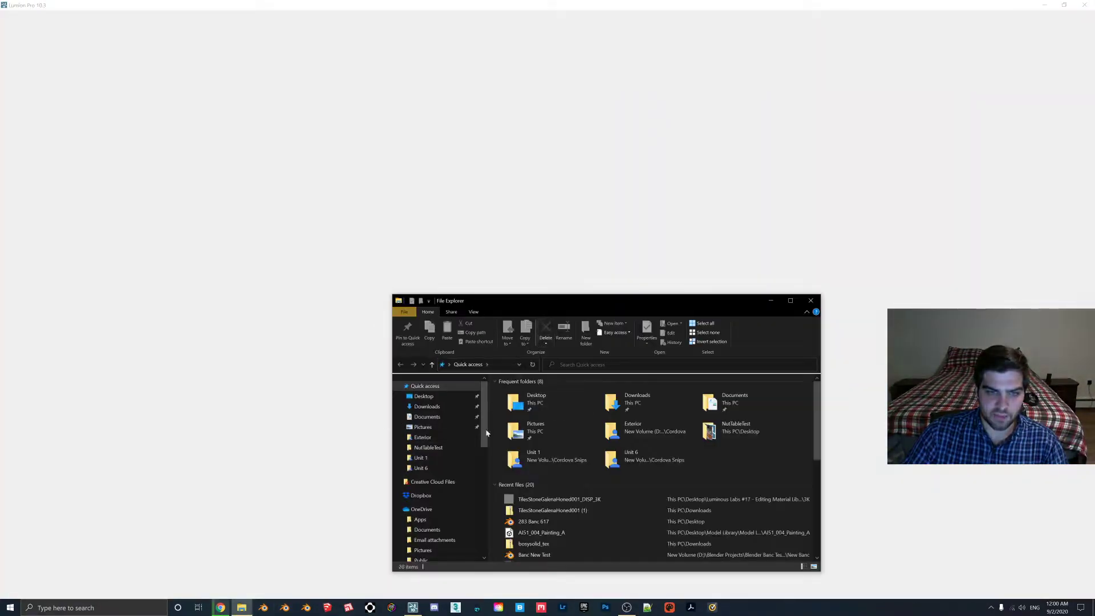
pyautogui.click(437, 420)
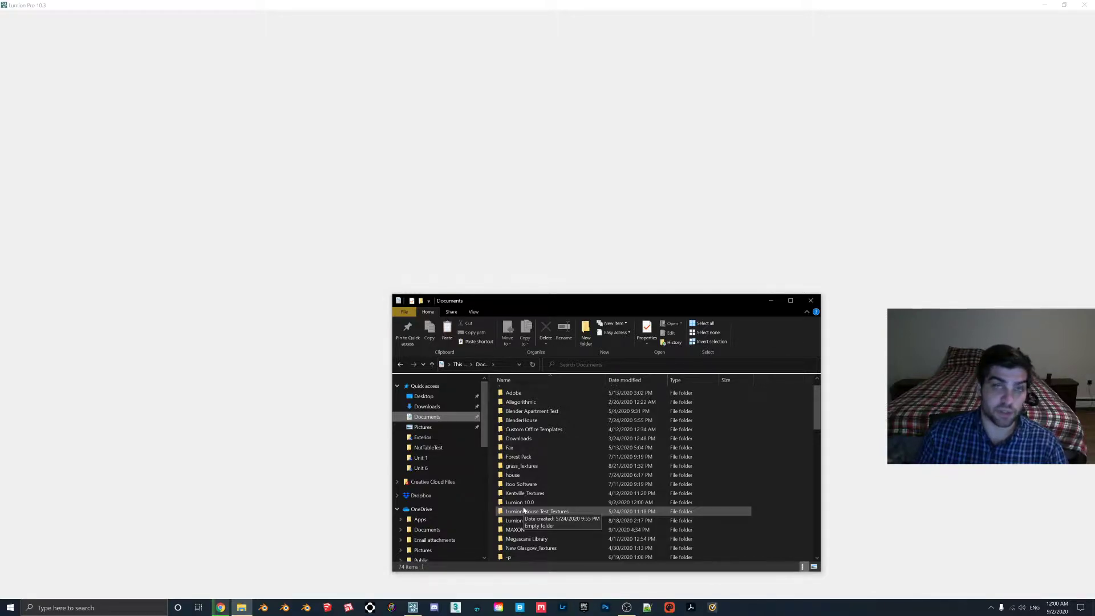
pyautogui.scroll(-3, 456, 508)
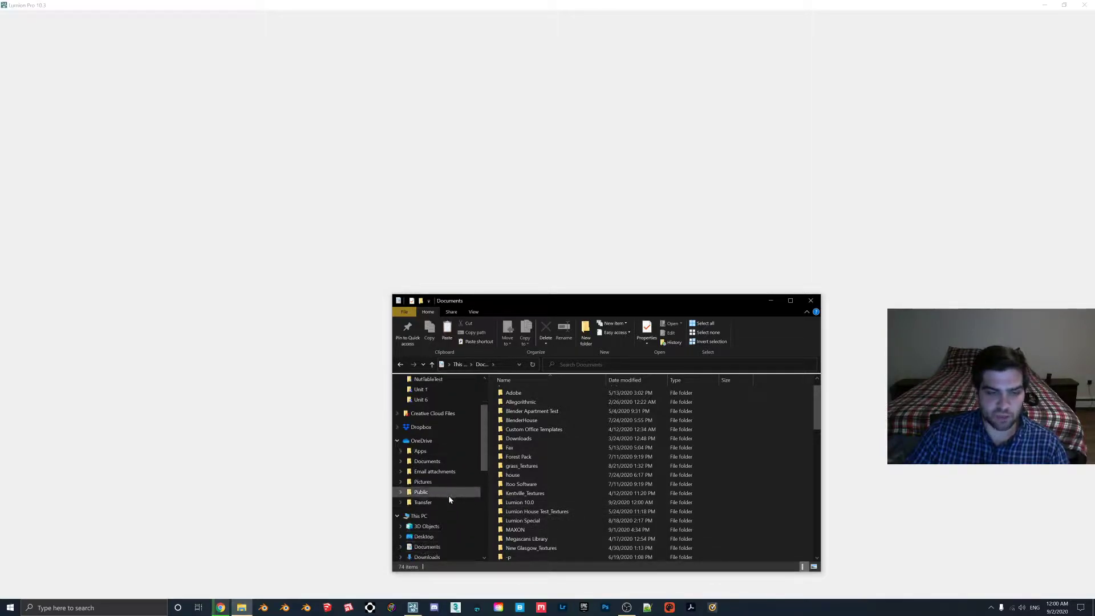
pyautogui.scroll(-2, 442, 509)
pyautogui.click(433, 516)
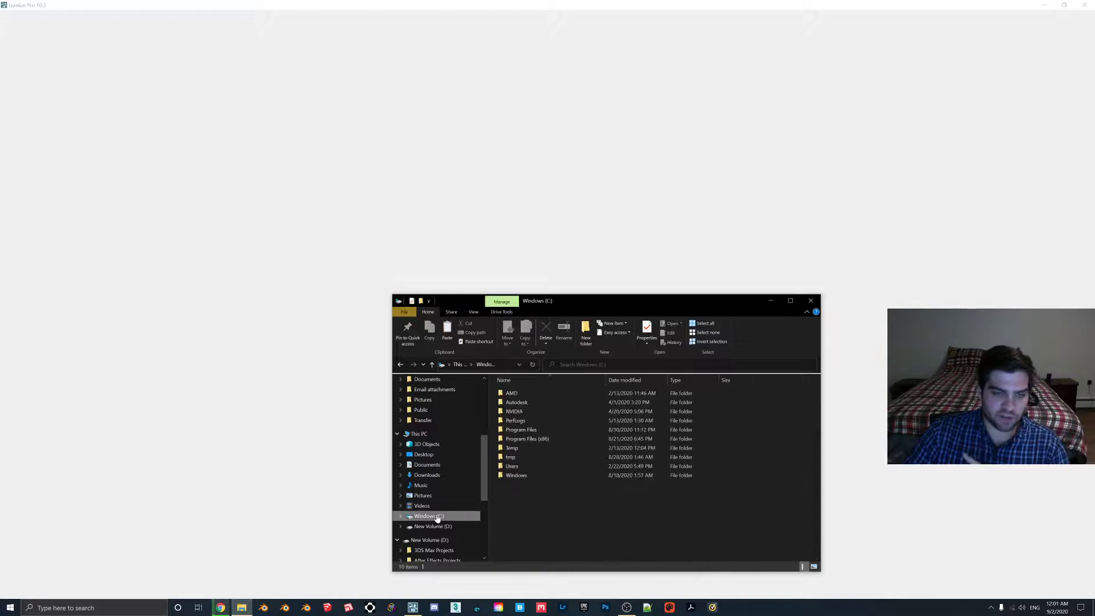
pyautogui.click(523, 431)
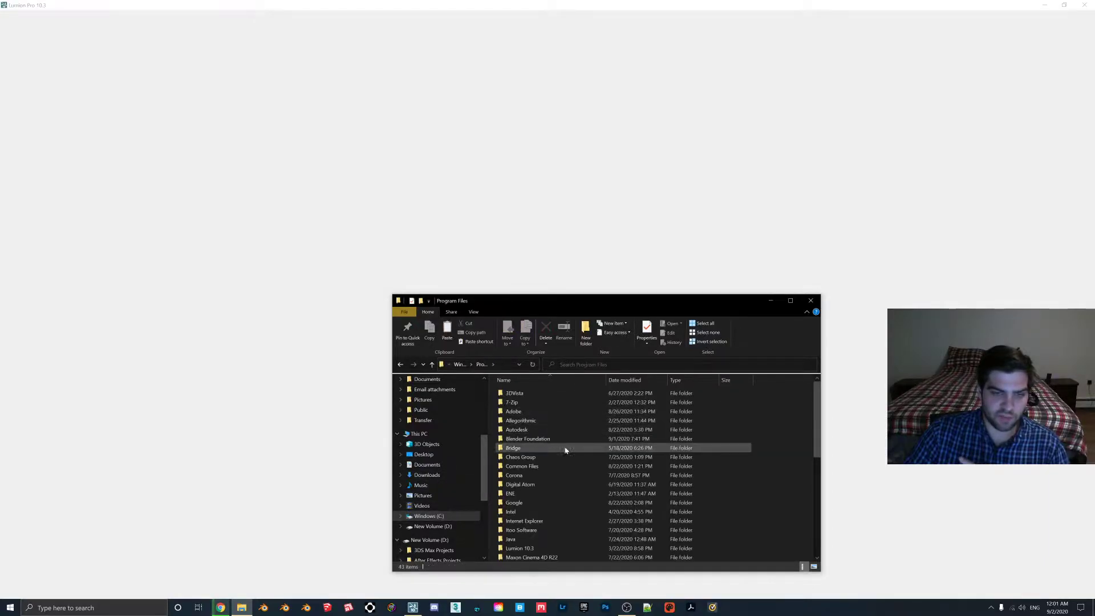
pyautogui.scroll(-2, 565, 450)
pyautogui.scroll(3, 433, 456)
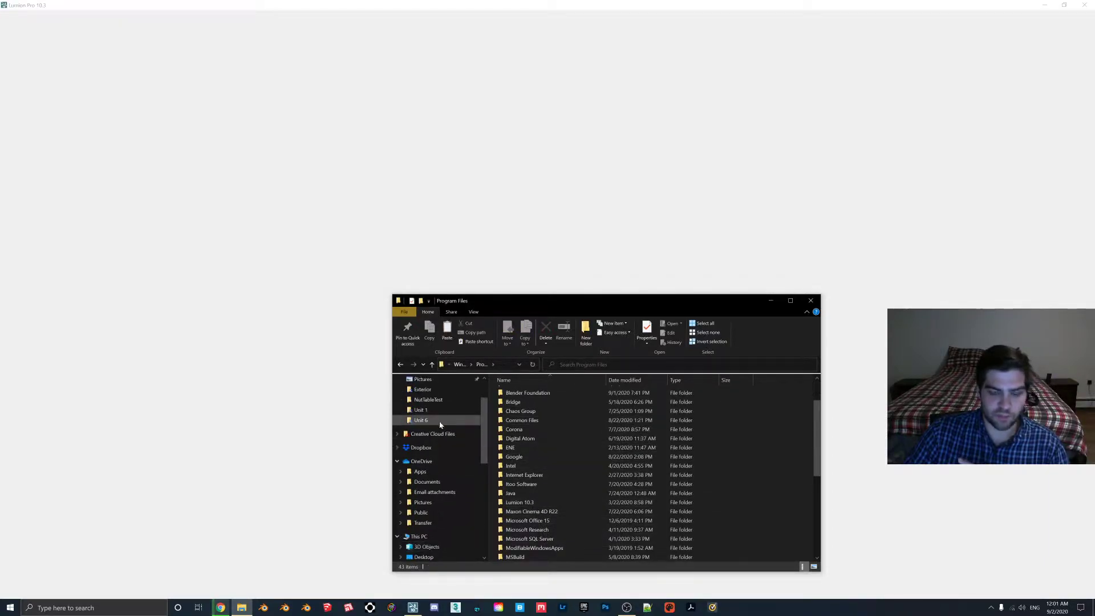
pyautogui.scroll(2, 440, 425)
pyautogui.click(424, 396)
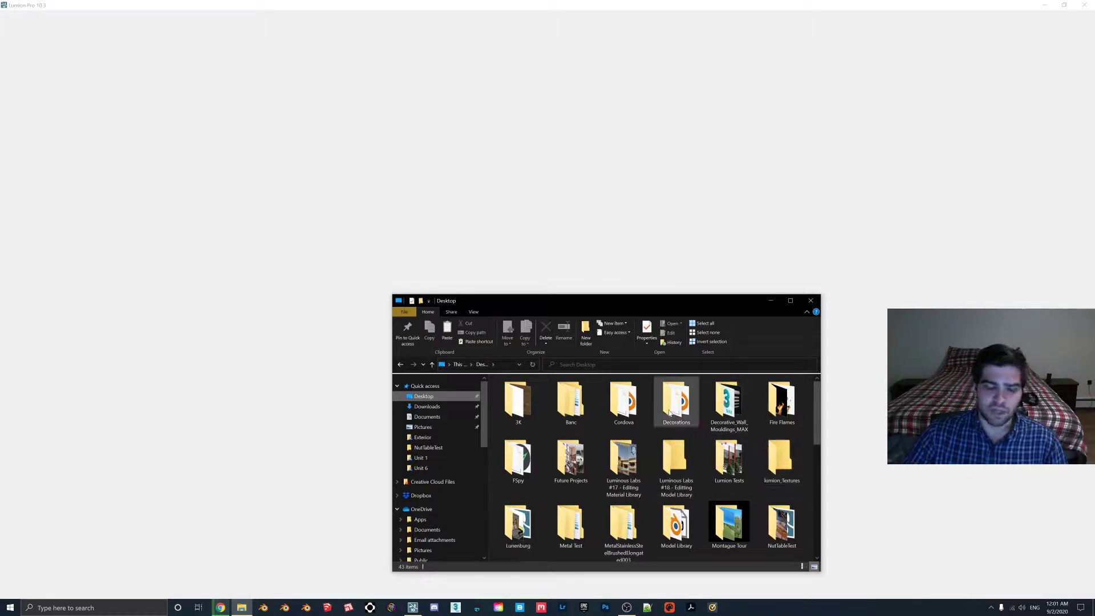
pyautogui.moveTo(670, 413)
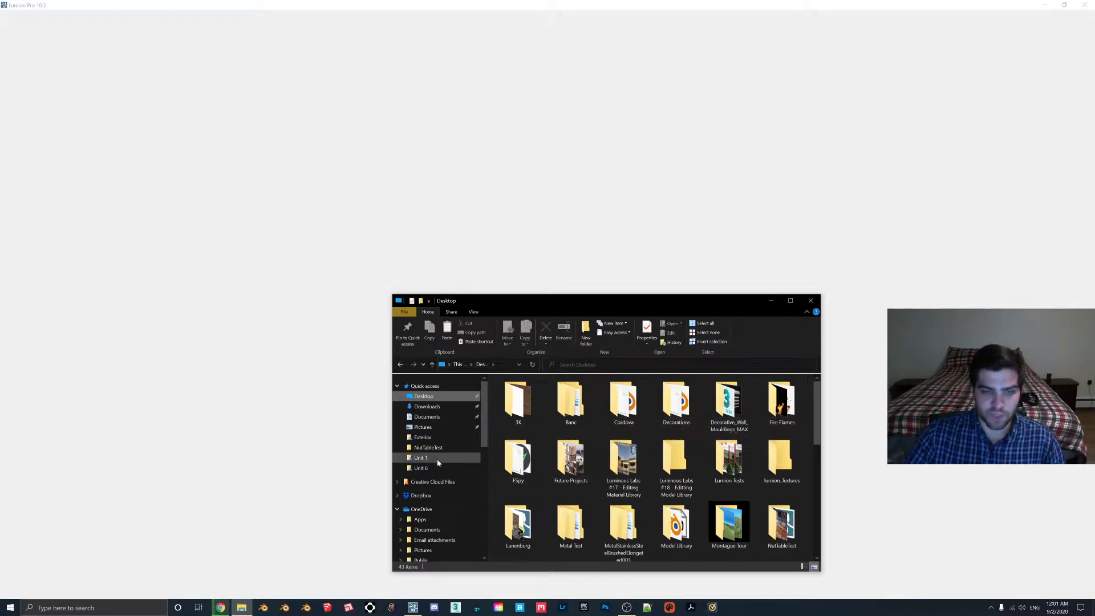
# - Browse Documents > Lumion 10.0 > Library > Product and select the four Patio Chair10 files
pyautogui.click(427, 417)
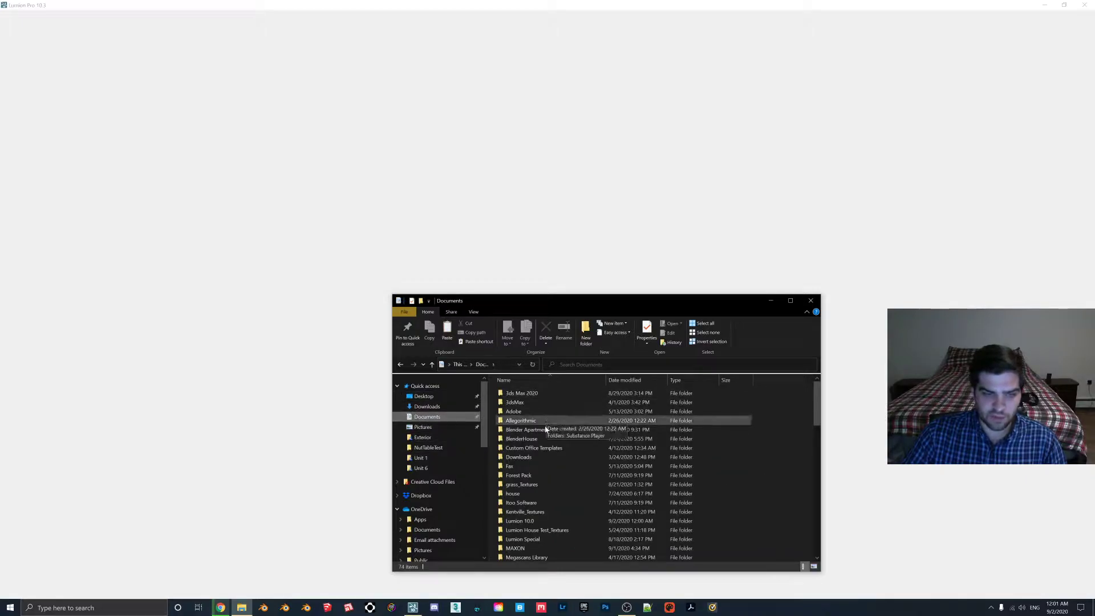
pyautogui.doubleClick(519, 521)
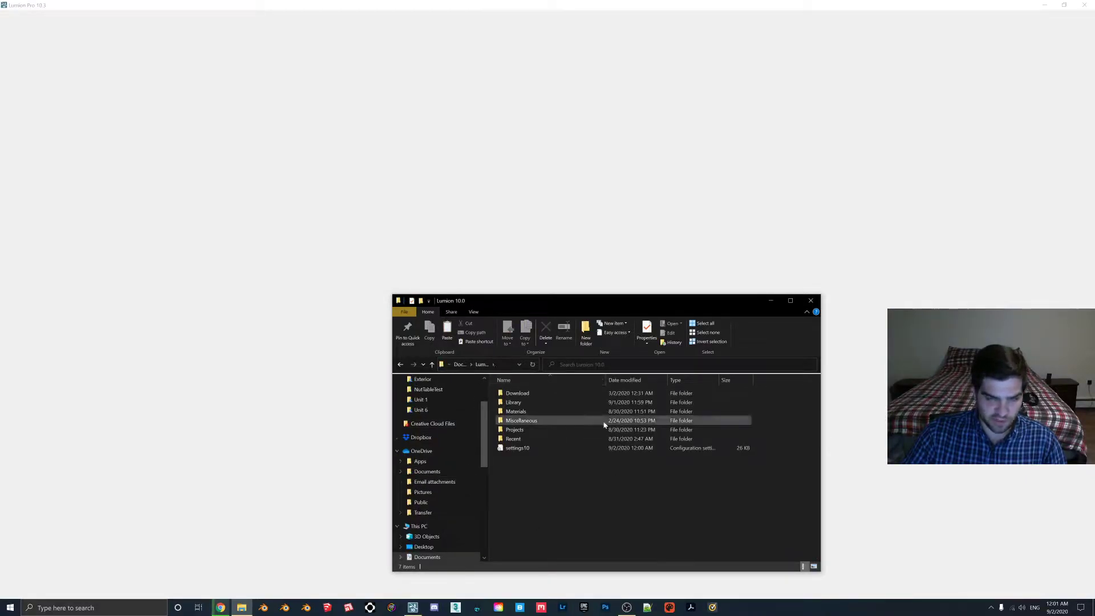
pyautogui.doubleClick(523, 404)
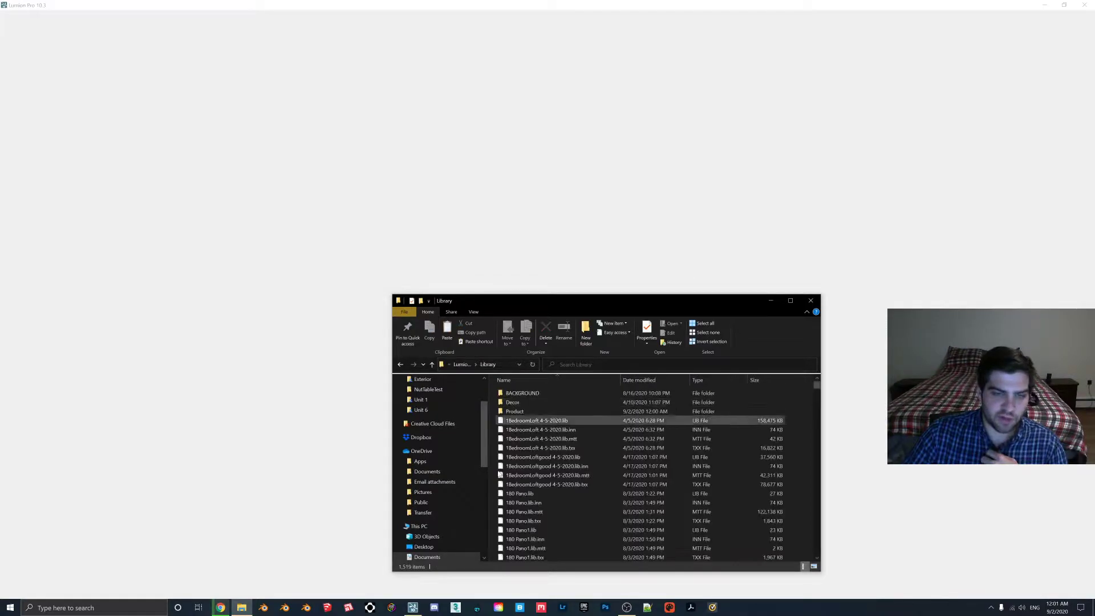
pyautogui.doubleClick(533, 411)
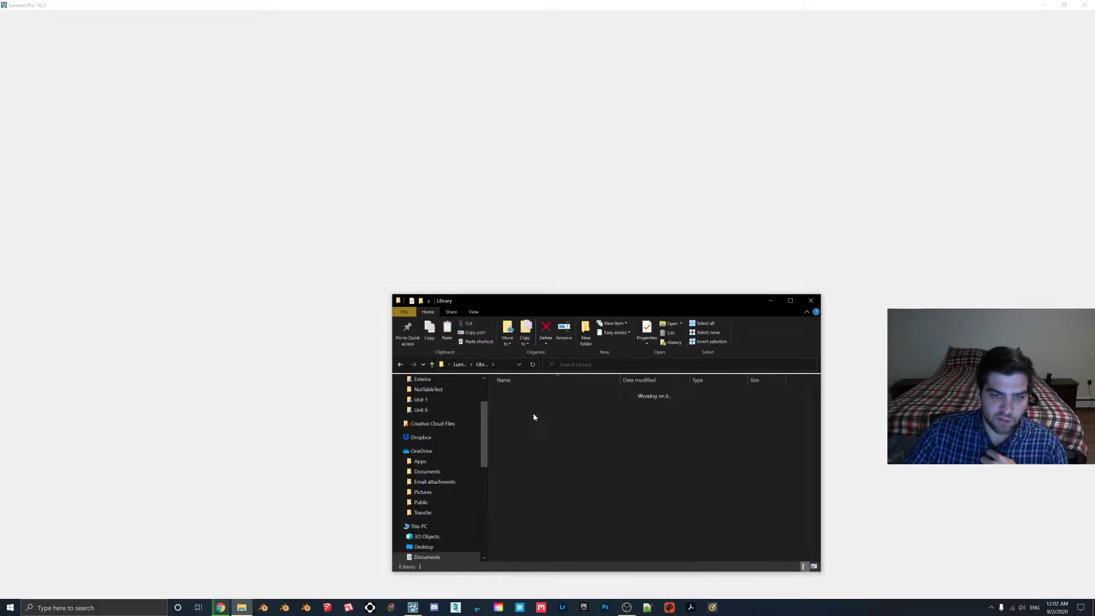
pyautogui.click(519, 396)
pyautogui.moveTo(570, 393); pyautogui.dragTo(592, 421)
pyautogui.click(617, 531)
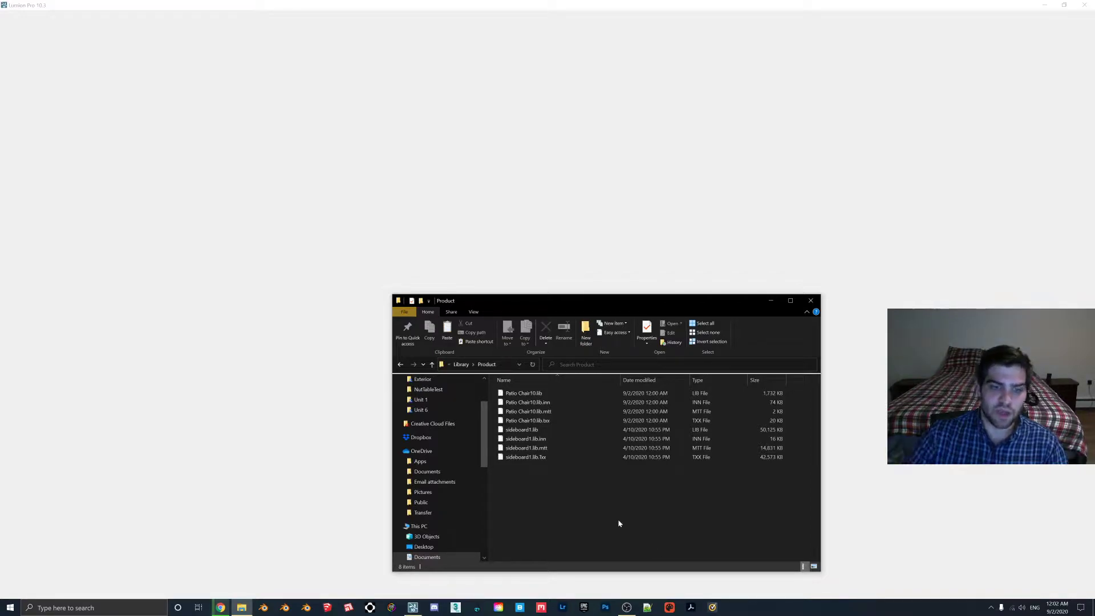
pyautogui.scroll(-4, 445, 486)
# - Open C:\Program Files\Lumion 10.3\ArchitectEdition\Project\Indoor\Decoration and select the AirHockey_001 files
pyautogui.click(444, 486)
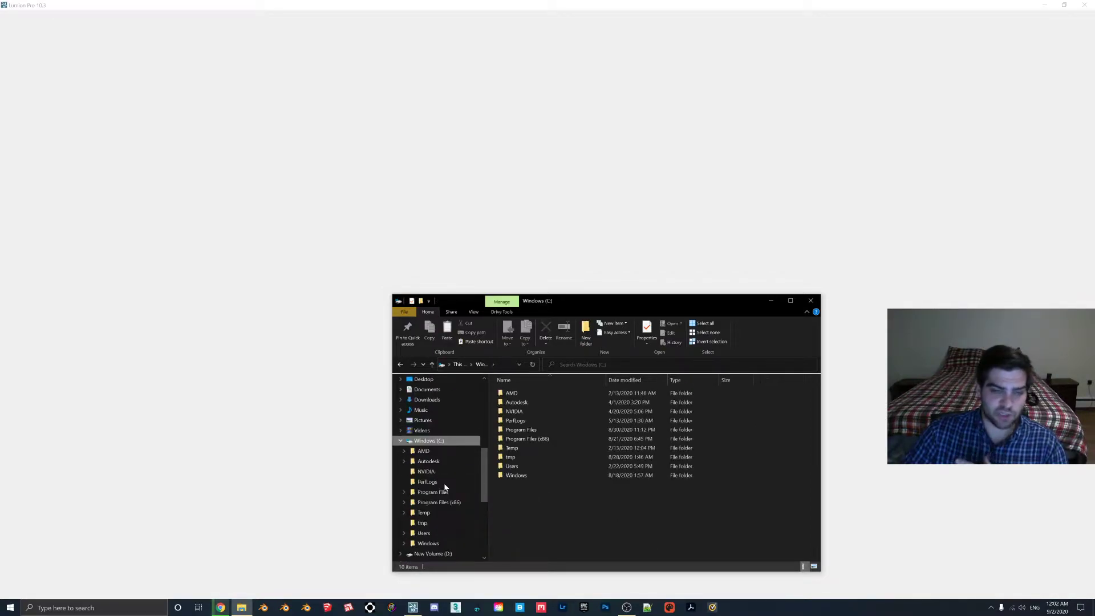
pyautogui.doubleClick(538, 430)
pyautogui.scroll(-2, 545, 488)
pyautogui.doubleClick(542, 502)
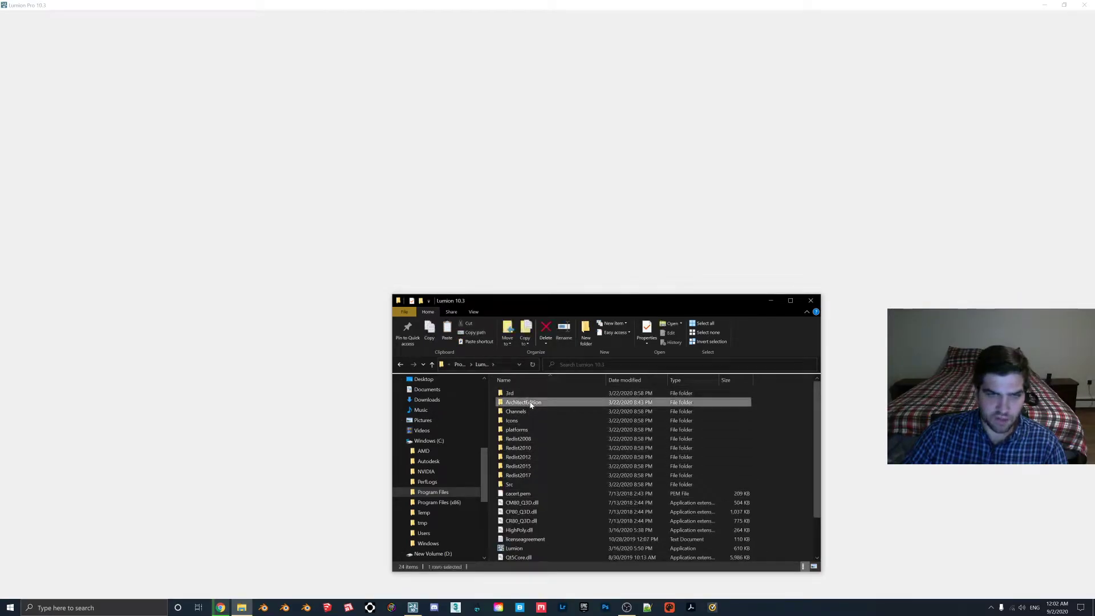
pyautogui.doubleClick(531, 402)
pyautogui.doubleClick(523, 411)
pyautogui.doubleClick(523, 393)
pyautogui.click(528, 404)
pyautogui.doubleClick(528, 404)
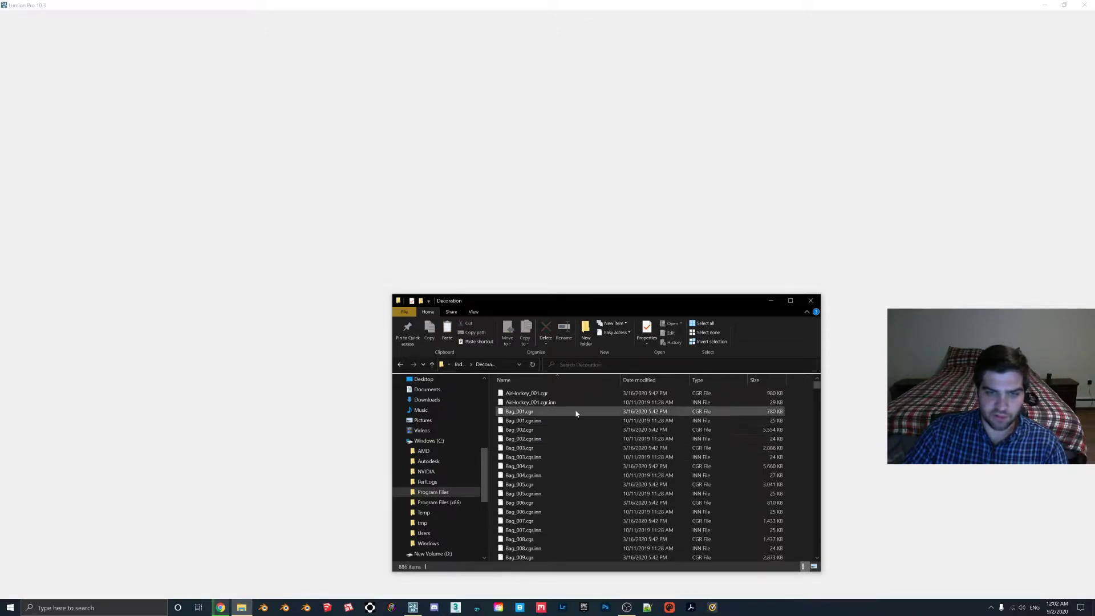
pyautogui.moveTo(497, 394); pyautogui.dragTo(726, 406)
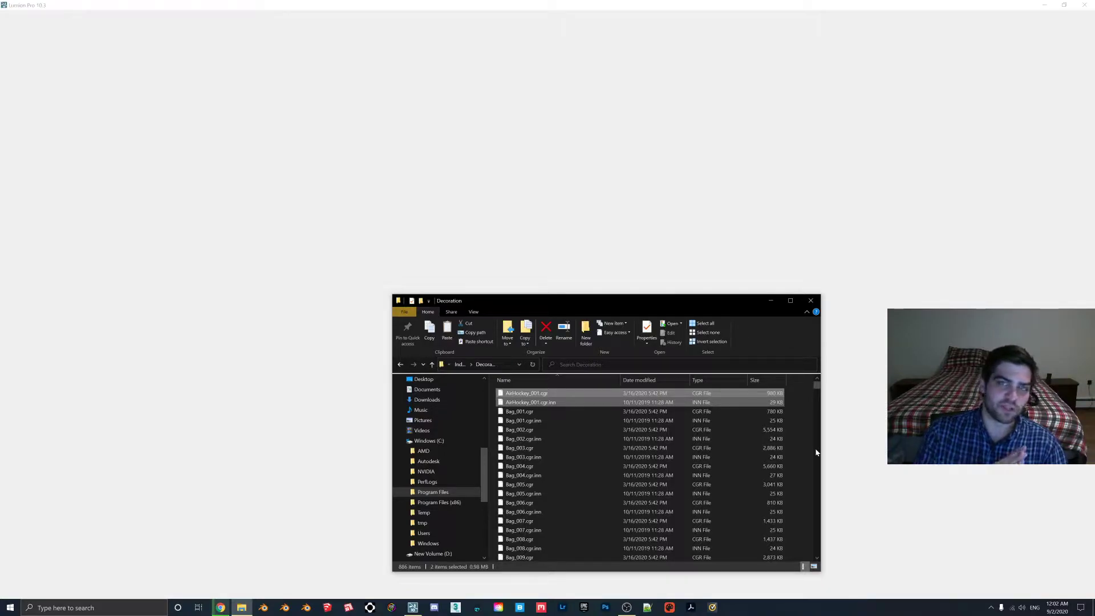
# - Copy the four Patio Chair10 files from Documents > Lumion 10.0 > Library > Product
pyautogui.scroll(3, 442, 451)
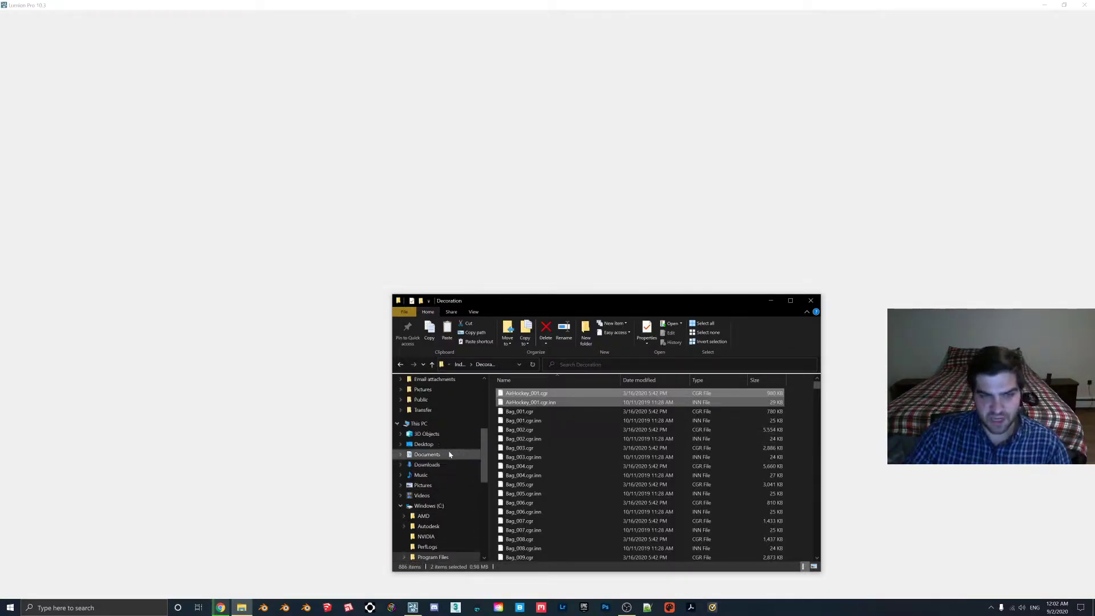
pyautogui.click(428, 489)
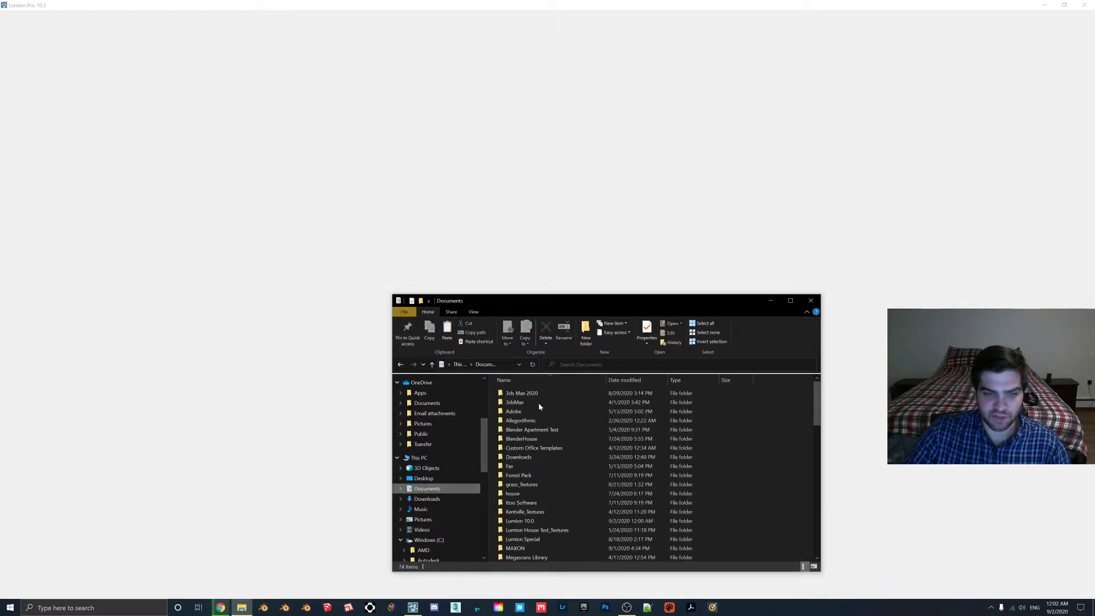
pyautogui.doubleClick(521, 520)
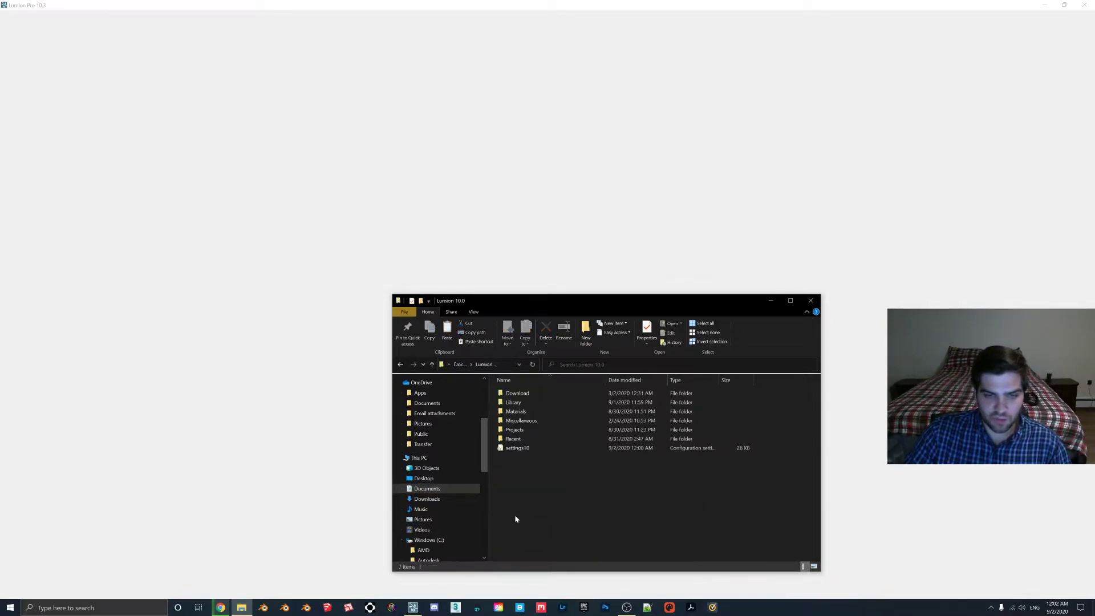
pyautogui.doubleClick(524, 405)
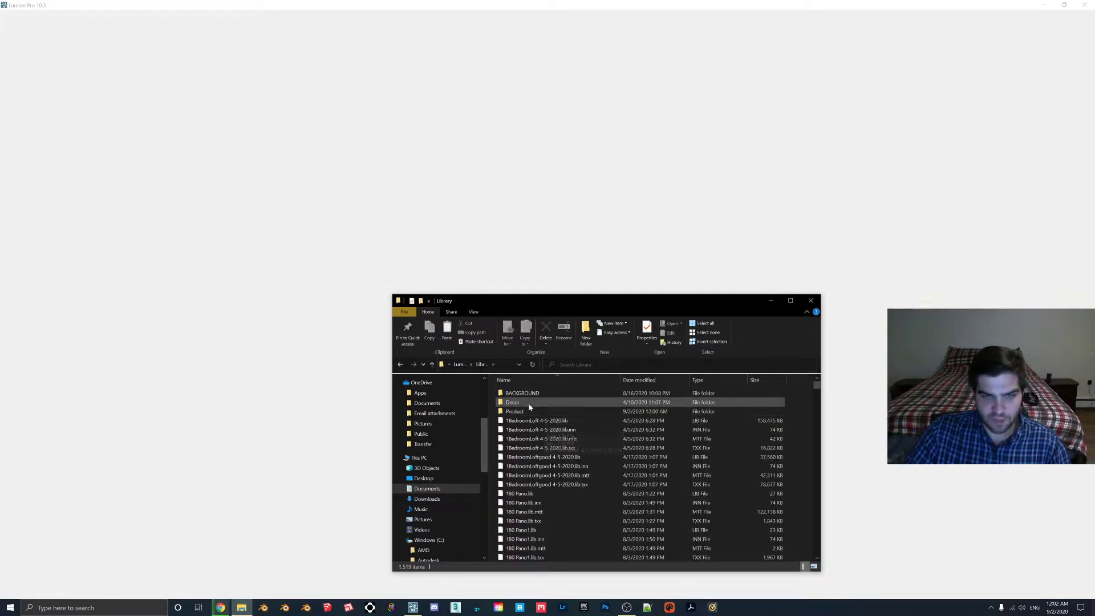
pyautogui.doubleClick(517, 397)
pyautogui.moveTo(517, 395); pyautogui.dragTo(536, 422)
pyautogui.rightClick(538, 413)
pyautogui.click(558, 502)
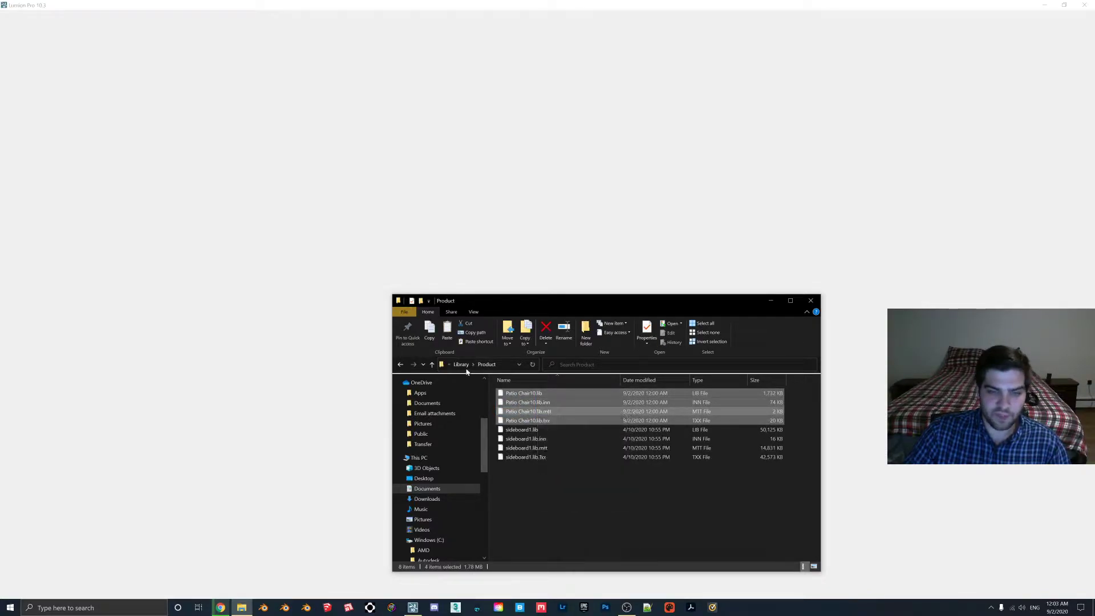
# - Create two new folders in Library, named 'Gieg' and 'Not Showing'
pyautogui.click(461, 364)
pyautogui.rightClick(492, 426)
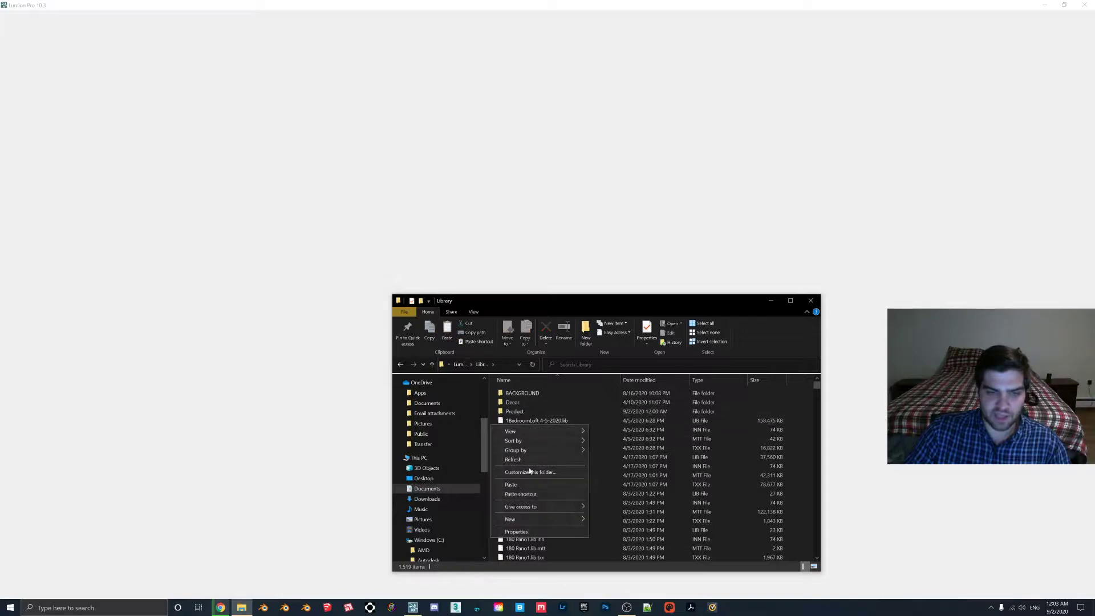
pyautogui.click(609, 411)
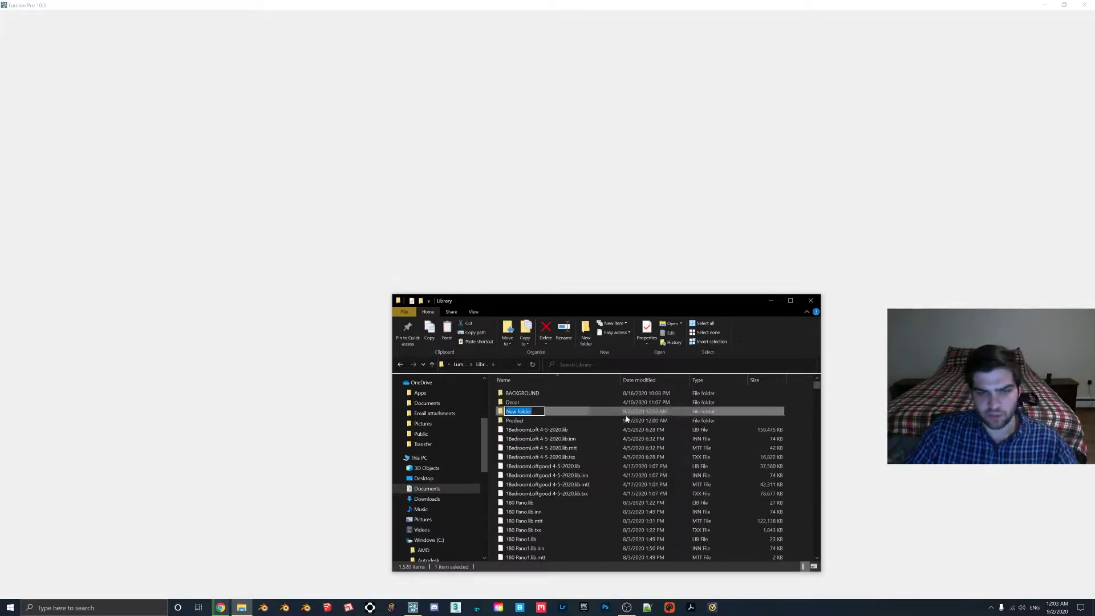
pyautogui.write('Gieg')
pyautogui.press('Return')
pyautogui.rightClick(497, 449)
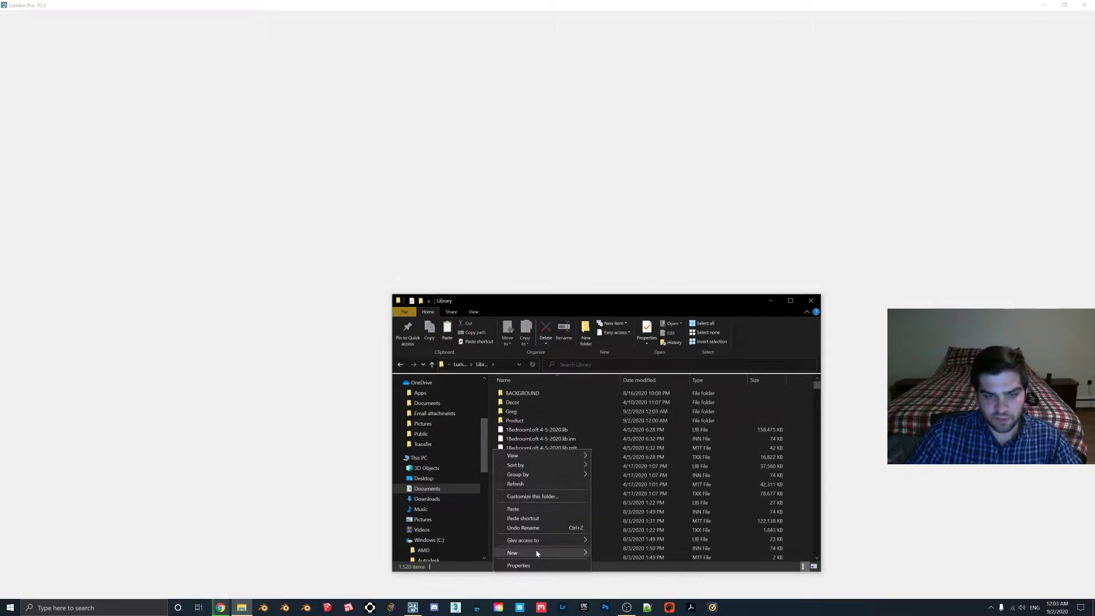
pyautogui.moveTo(565, 548)
pyautogui.click(622, 451)
pyautogui.write('Not Showing')
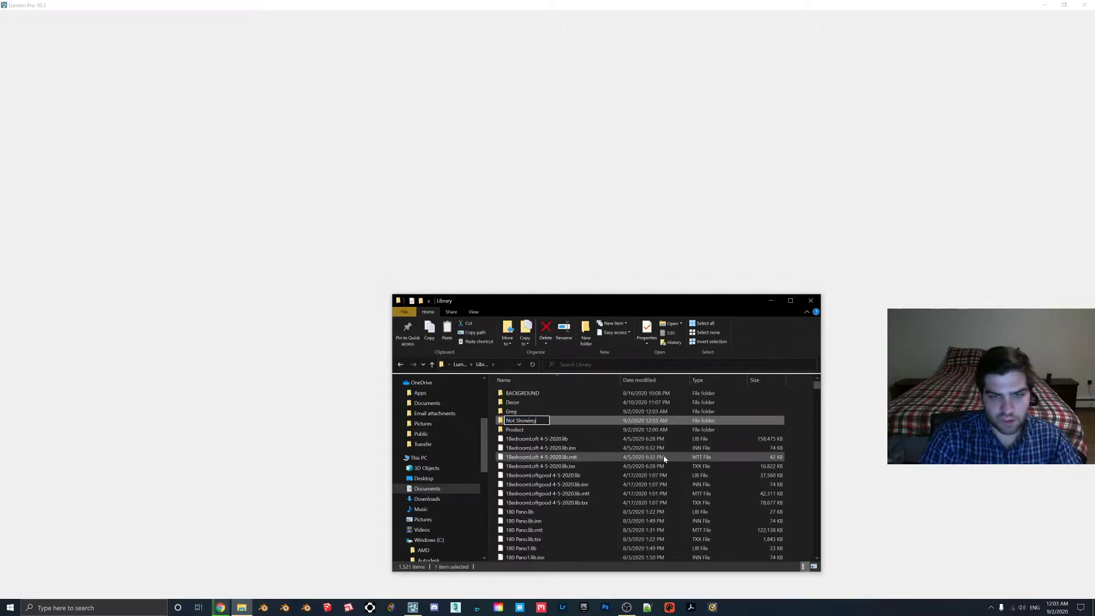
pyautogui.click(524, 413)
# - Paste the four Patio Chair10 files into the new custom folder
pyautogui.doubleClick(523, 413)
pyautogui.rightClick(525, 415)
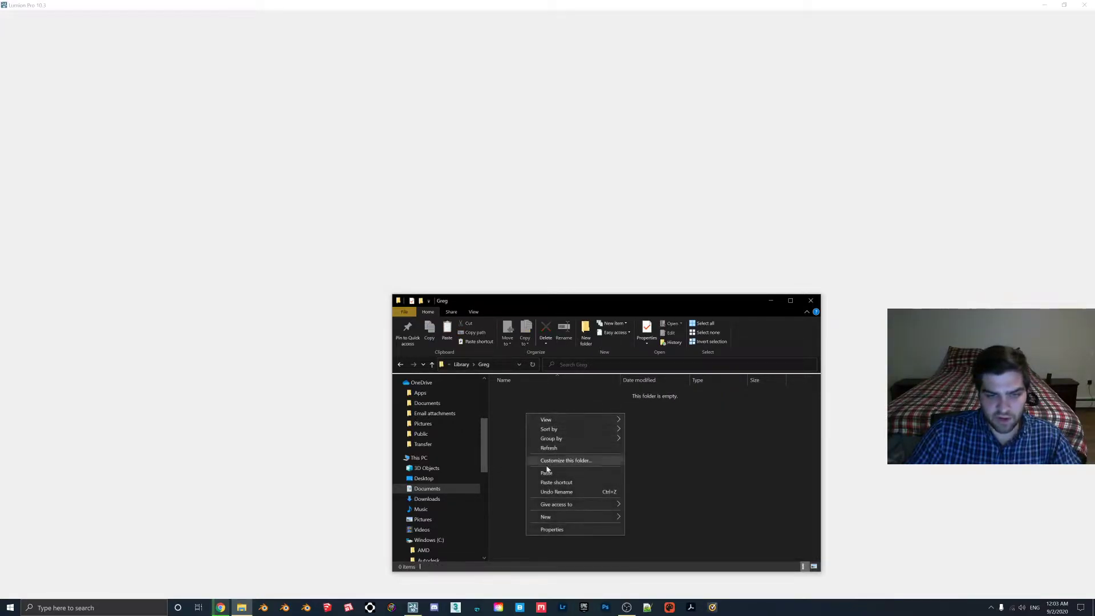
pyautogui.click(544, 476)
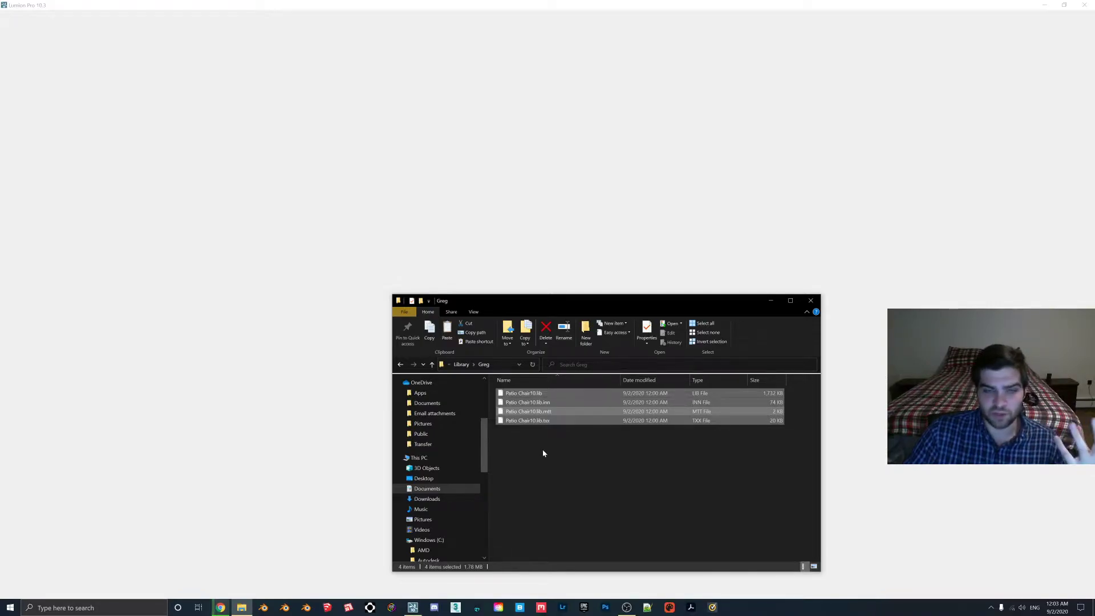
# - Close File Explorer, quit Lumion, and relaunch it to the Welcome screen
pyautogui.click(810, 301)
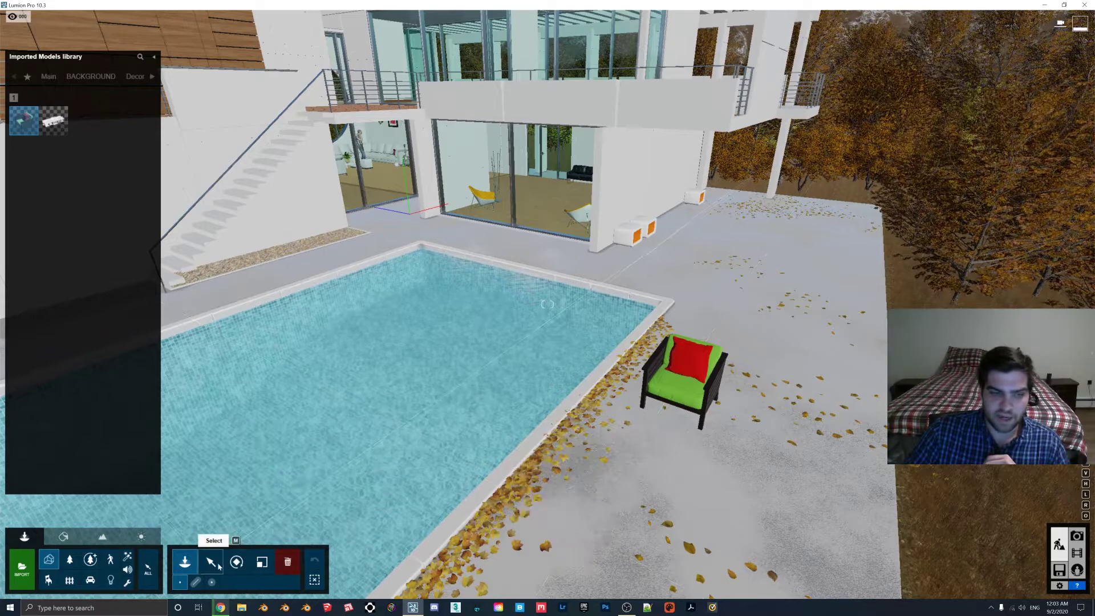
pyautogui.click(1084, 5)
pyautogui.click(579, 329)
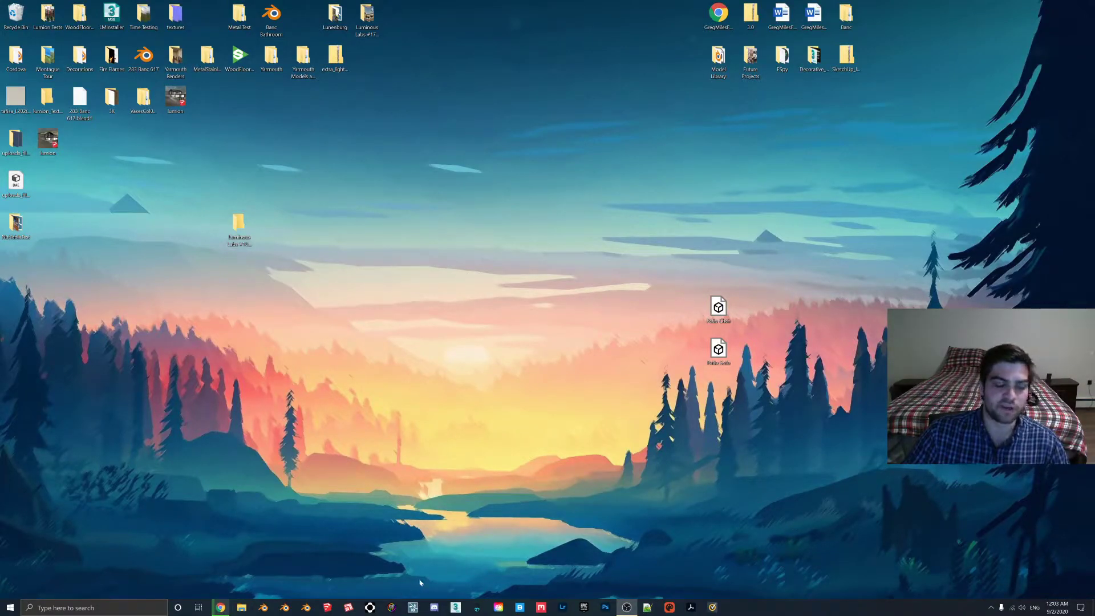
pyautogui.click(413, 607)
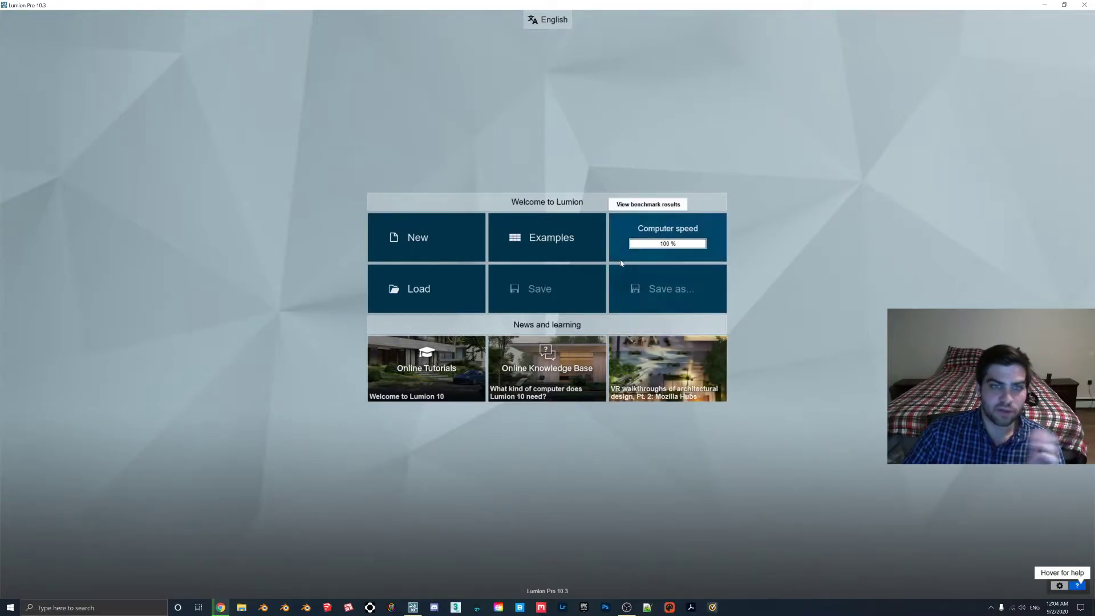
# - Reopen the Villa Cabrera project from the Examples page
pyautogui.click(547, 237)
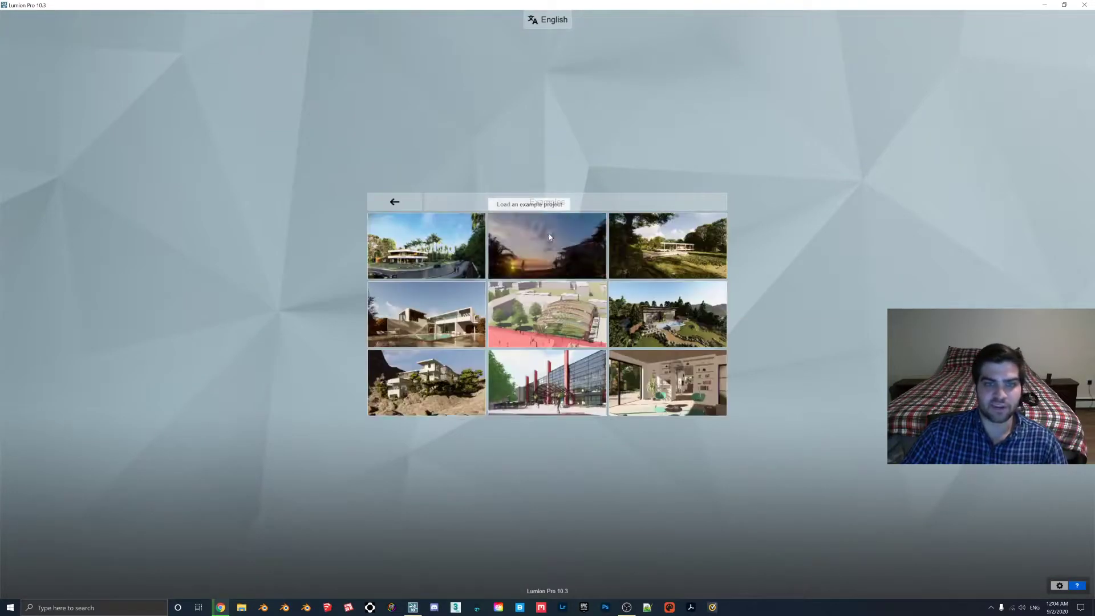
pyautogui.click(444, 321)
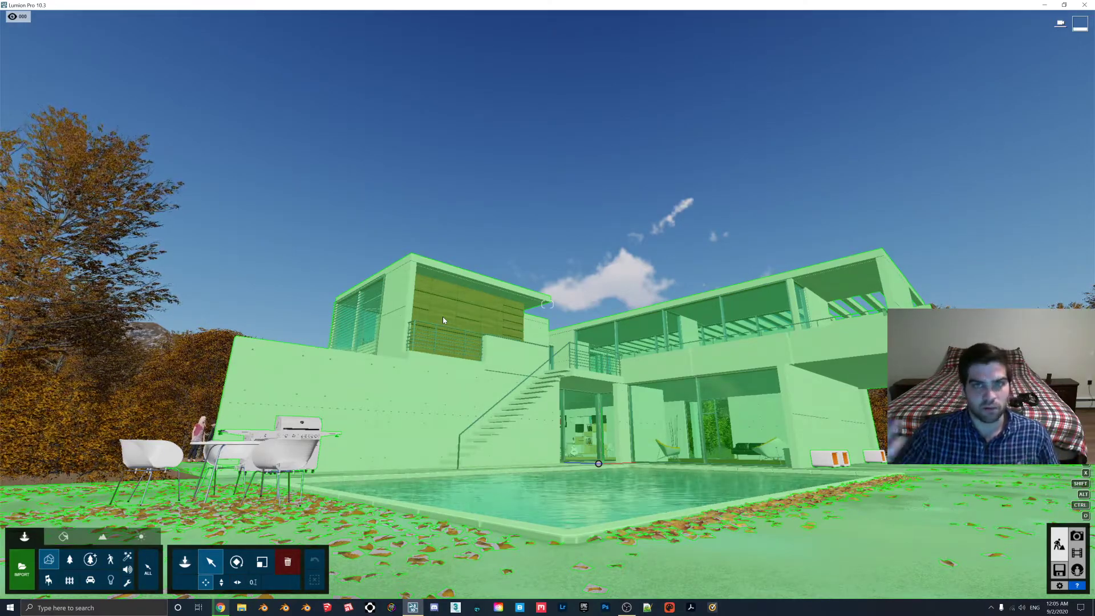
# - Place the imported chair from the custom Imported Models category into the scene
pyautogui.moveTo(443, 316); pyautogui.dragTo(787, 348, button='right')
pyautogui.scroll(5, 787, 348)
pyautogui.scroll(-5, 787, 348)
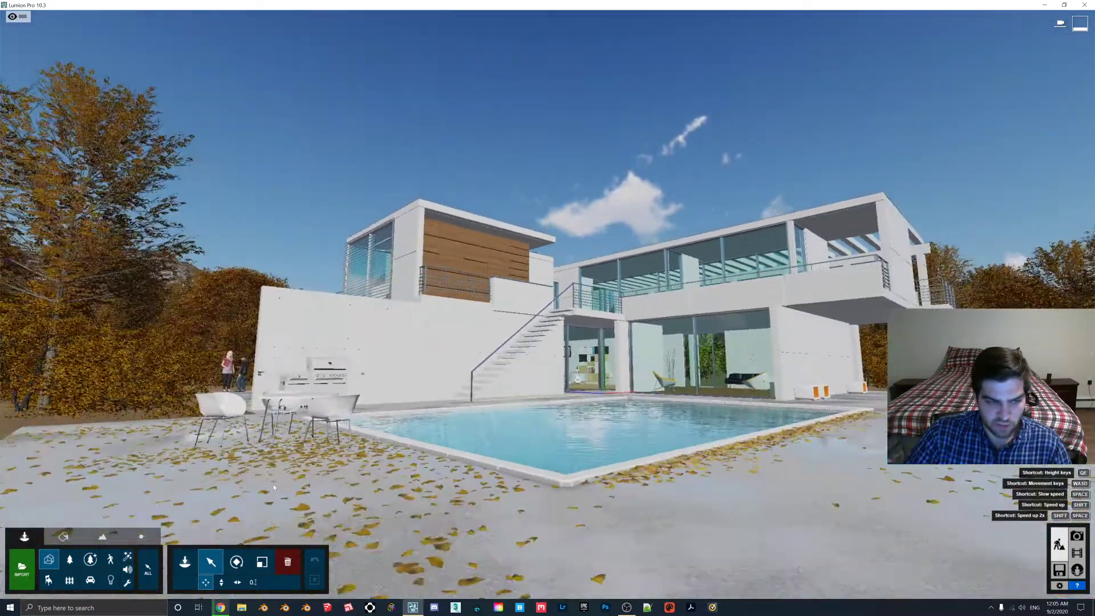
pyautogui.click(185, 562)
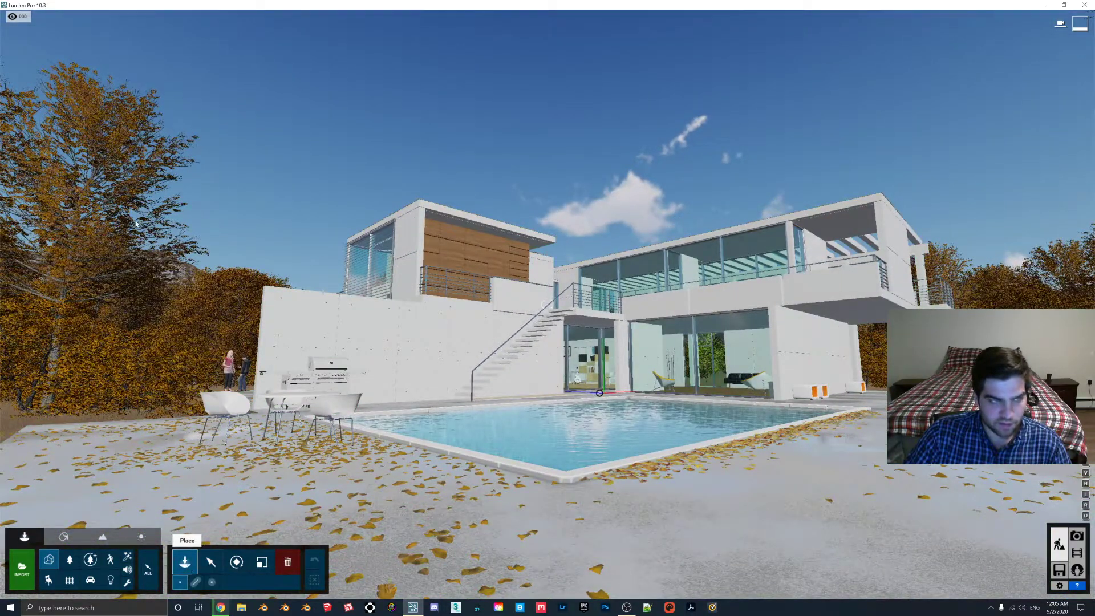
pyautogui.click(153, 78)
pyautogui.click(59, 76)
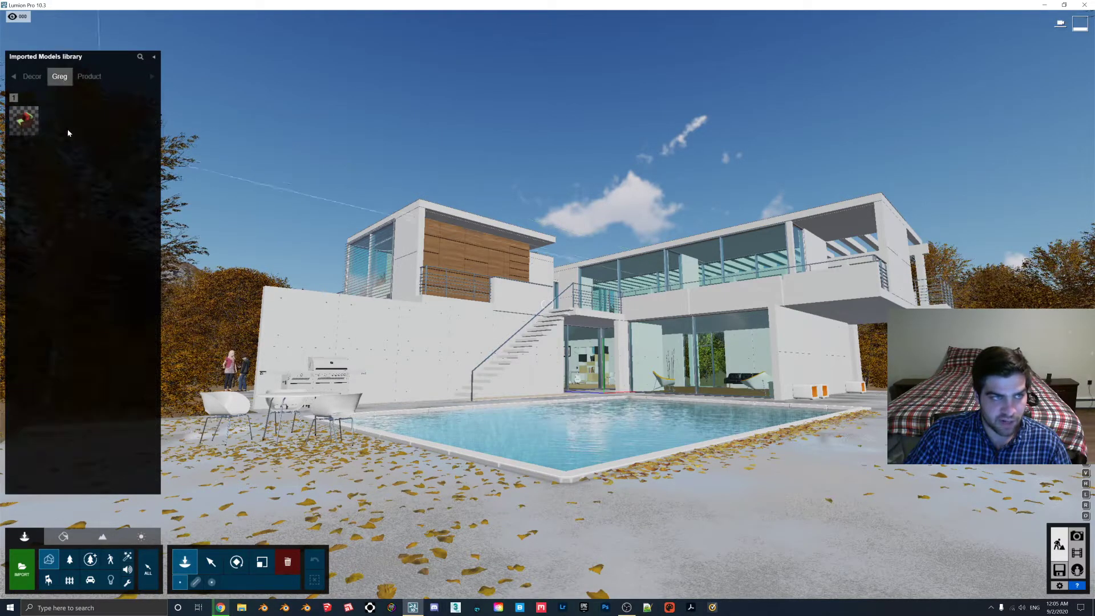
pyautogui.click(24, 120)
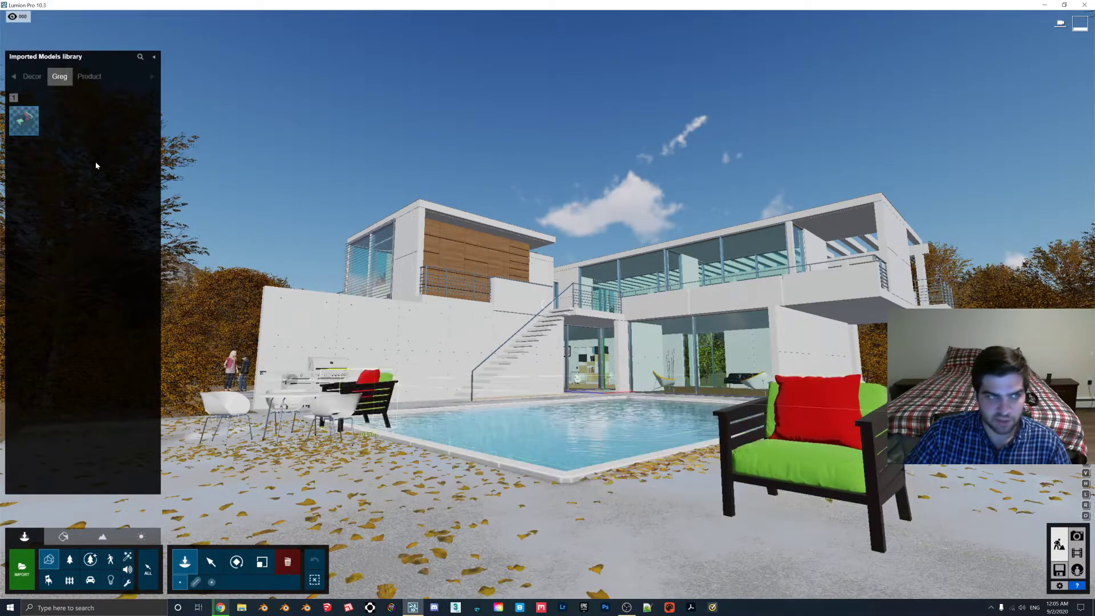
# - Place a Patio Chair10 armchair from the Product category beside the pool
pyautogui.click(31, 77)
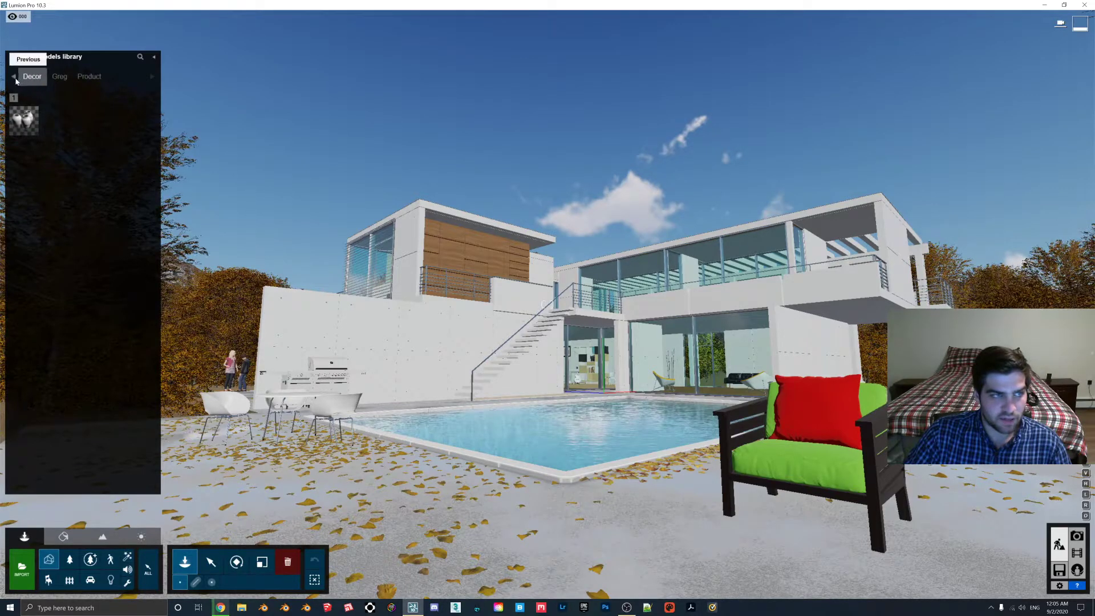
pyautogui.click(14, 76)
pyautogui.click(14, 76)
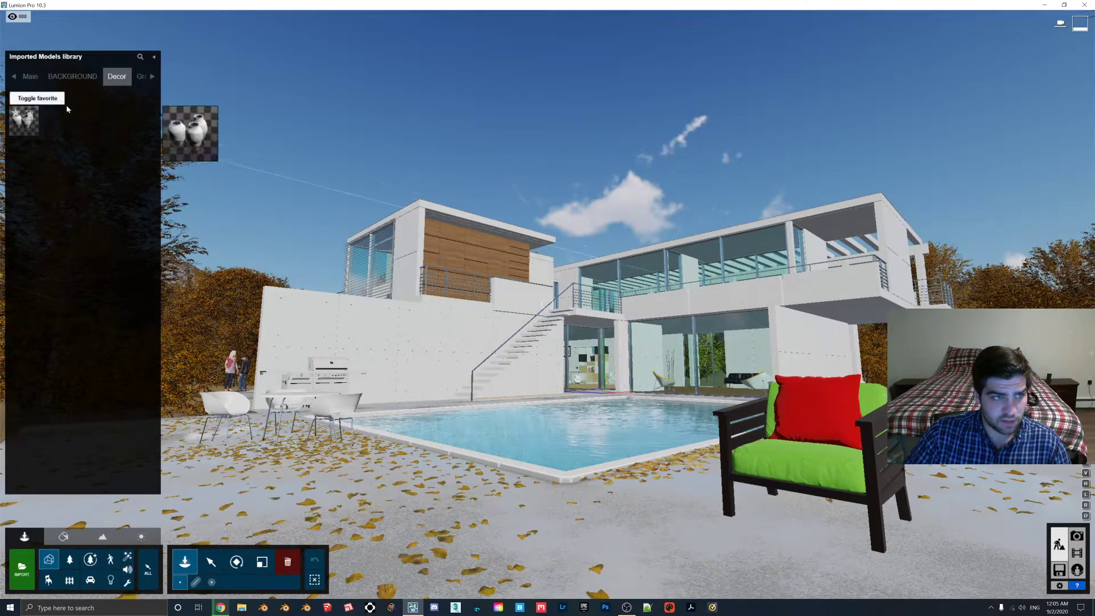
pyautogui.click(140, 78)
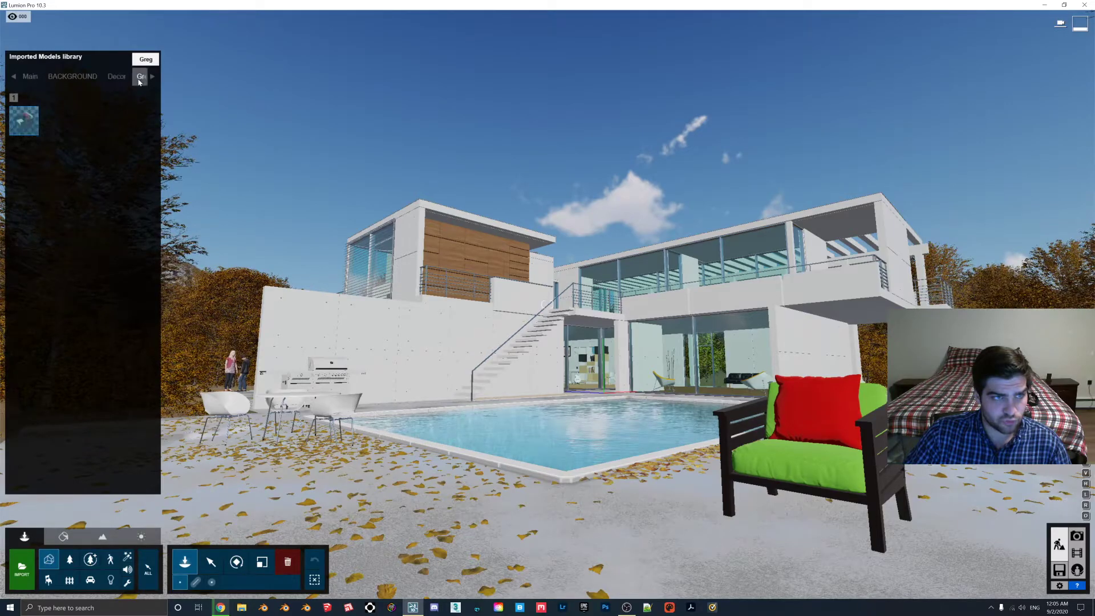
pyautogui.click(152, 76)
pyautogui.click(143, 79)
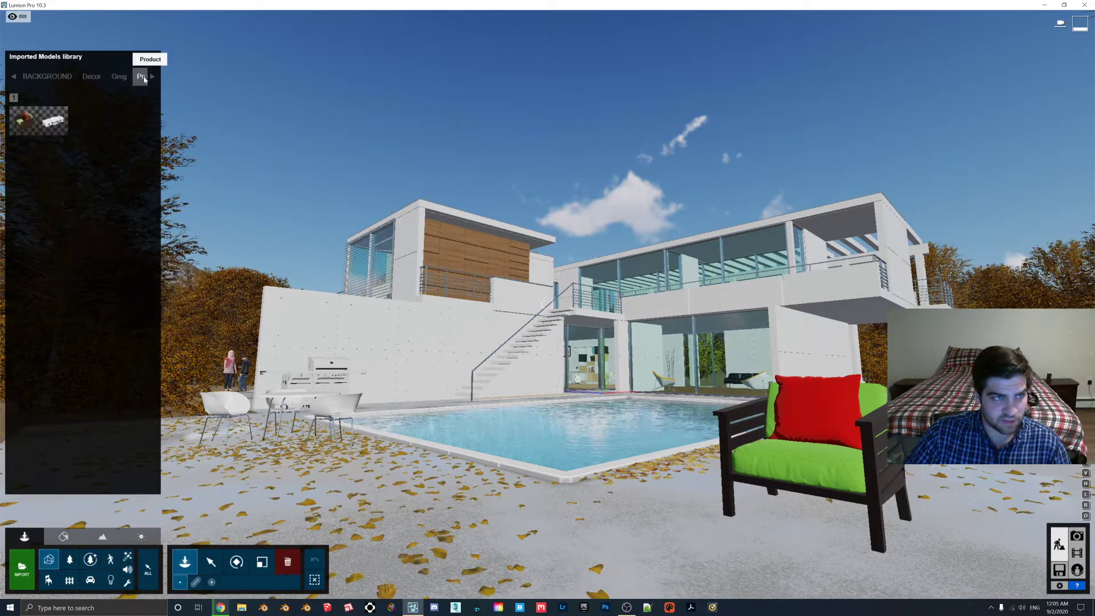
pyautogui.click(23, 120)
pyautogui.click(439, 499)
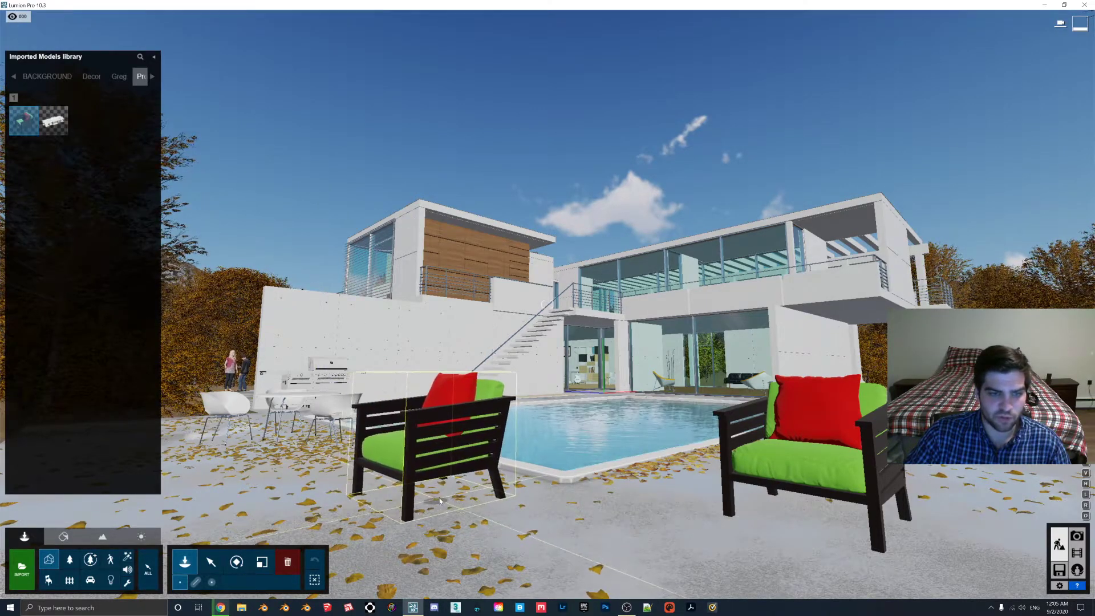
# - Rotate the newly placed chair so it faces forward
pyautogui.click(210, 562)
pyautogui.click(426, 484)
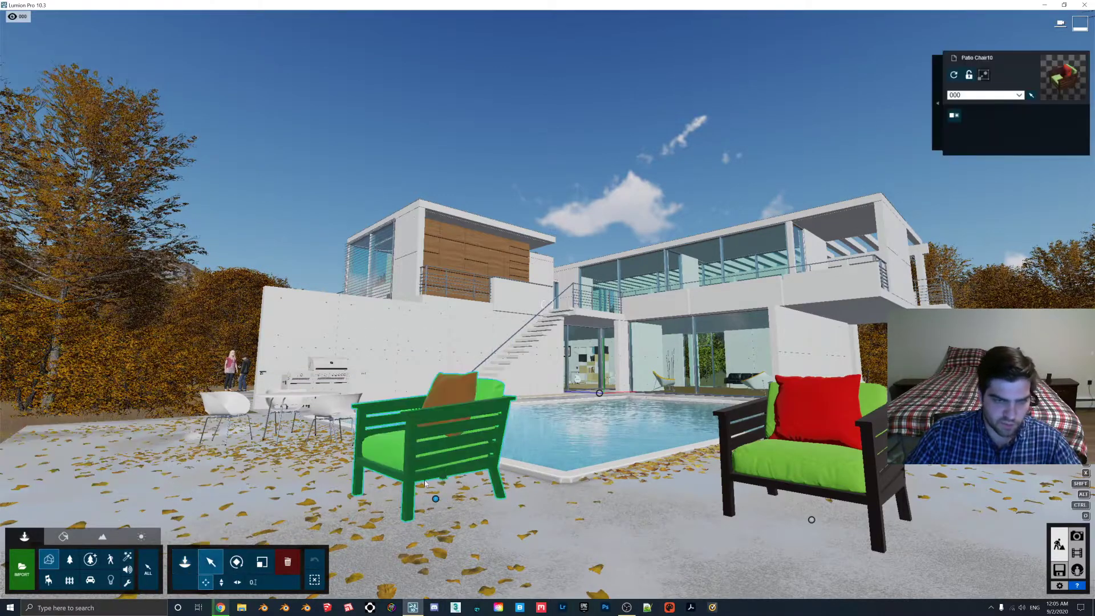
pyautogui.click(236, 562)
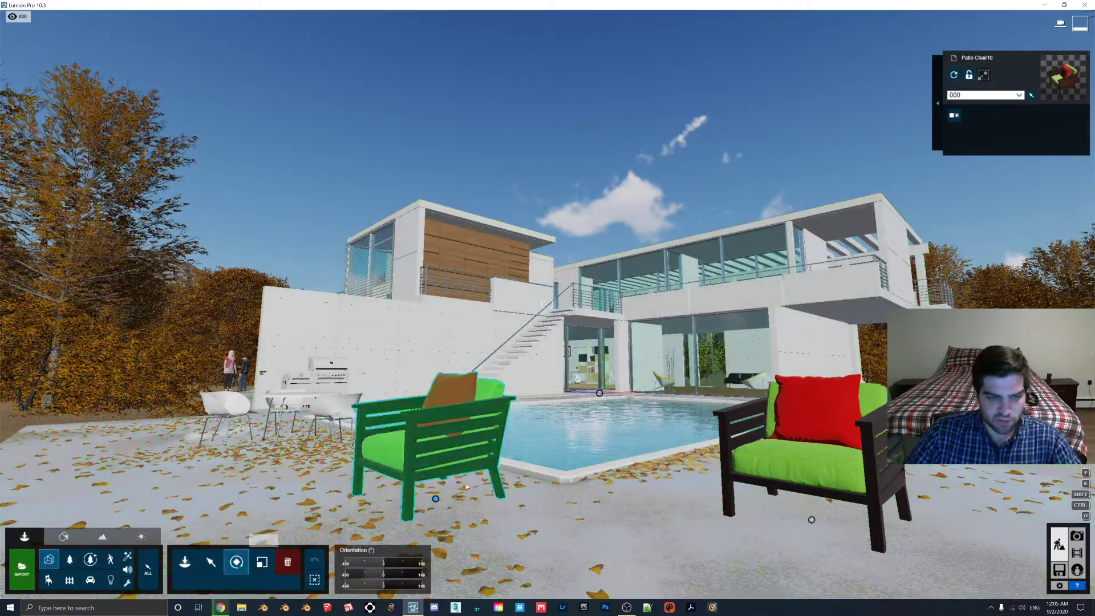
pyautogui.moveTo(436, 499); pyautogui.dragTo(810, 516)
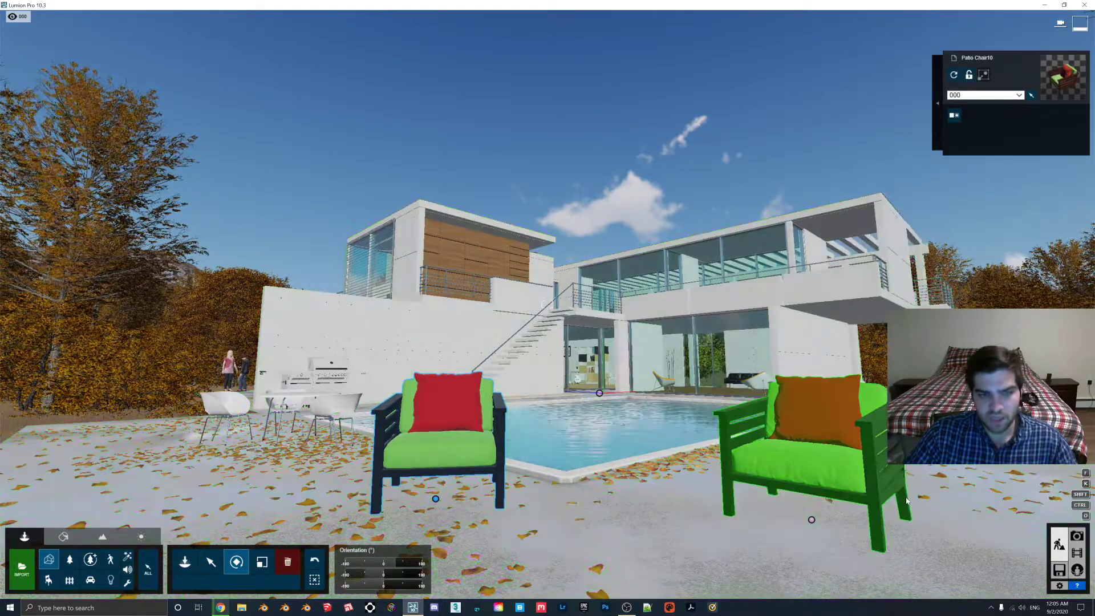
# - Give the left armchair's pillow the teal Carpet Domestic 004 1024 indoor material
pyautogui.click(77, 534)
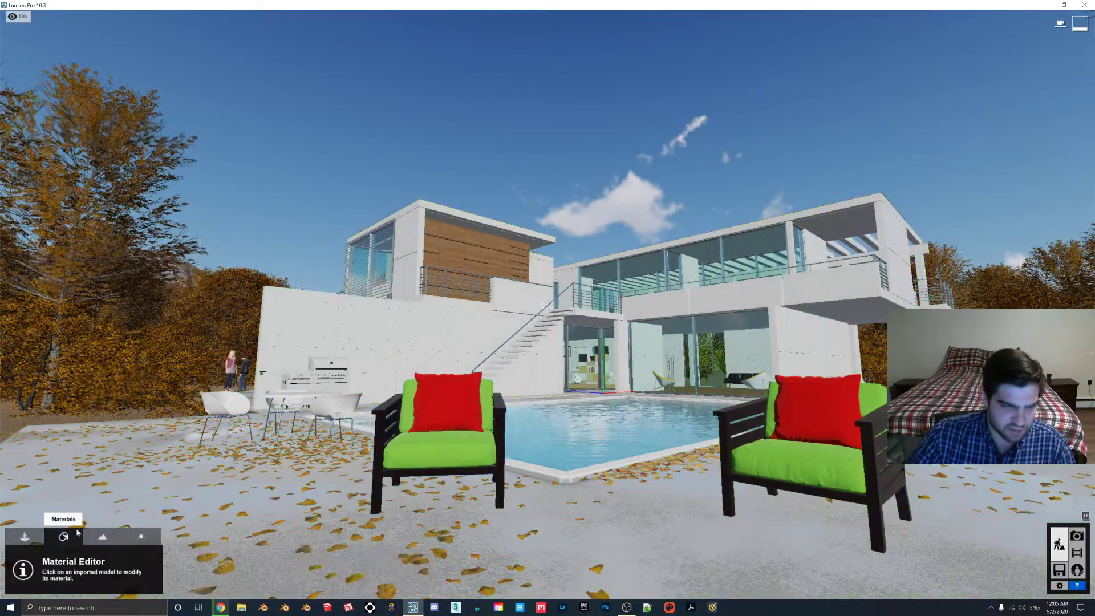
pyautogui.click(439, 393)
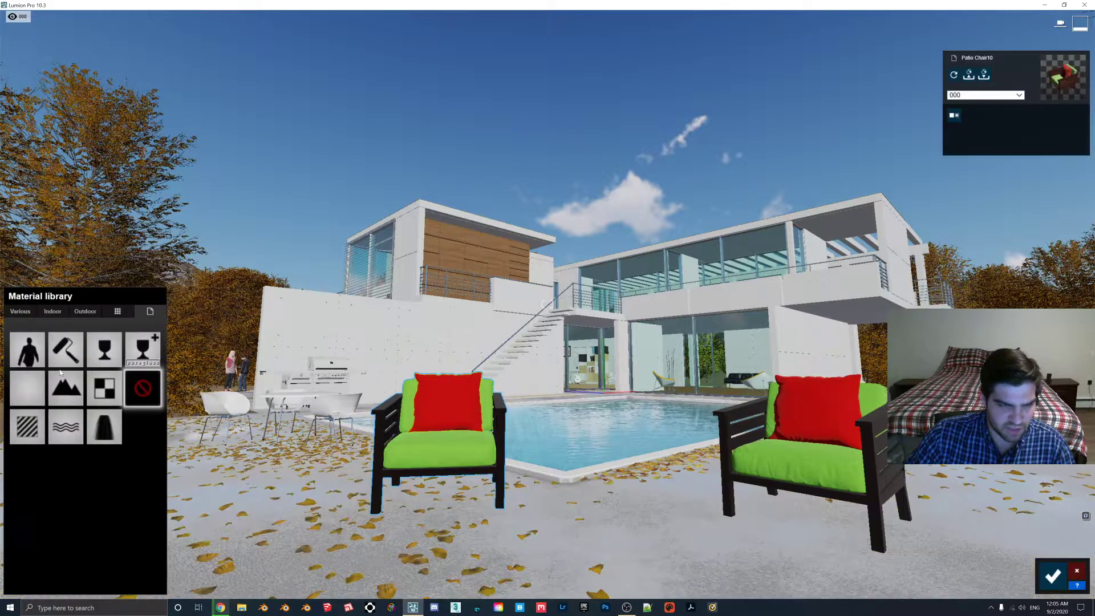
pyautogui.click(53, 311)
pyautogui.click(104, 415)
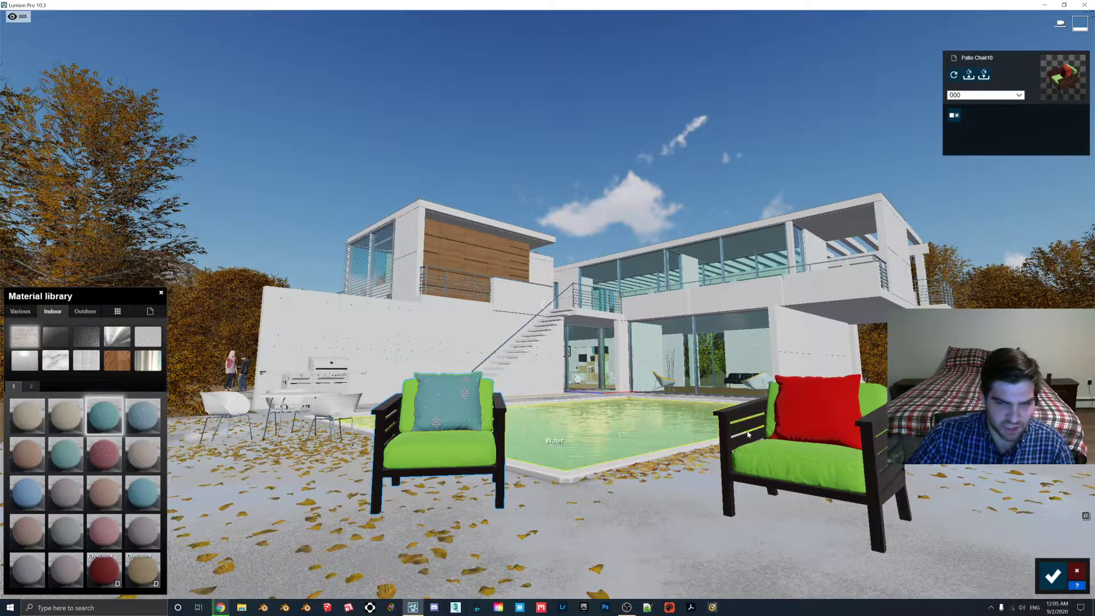
# - Give the right chair's pillow a red indoor carpet, then review the left pillow and close editing
pyautogui.click(767, 430)
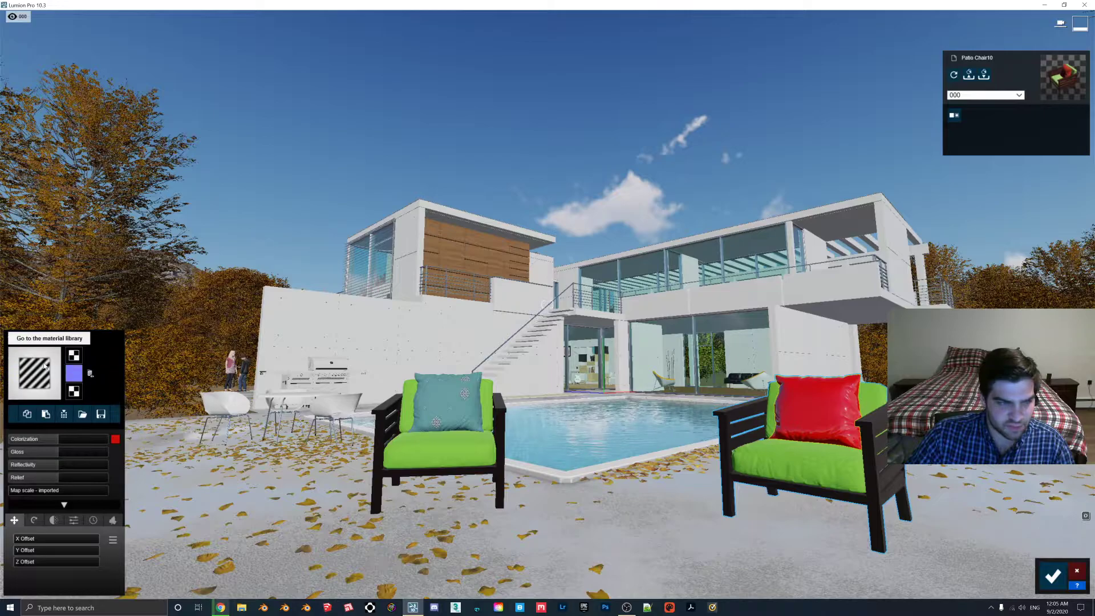
pyautogui.click(44, 366)
pyautogui.click(52, 311)
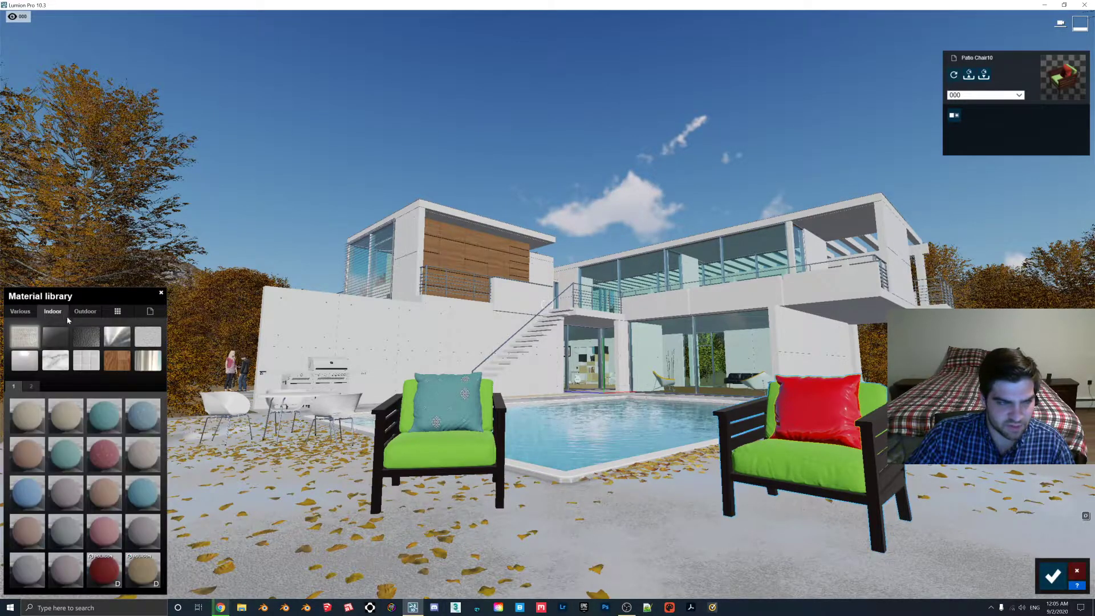
pyautogui.click(133, 426)
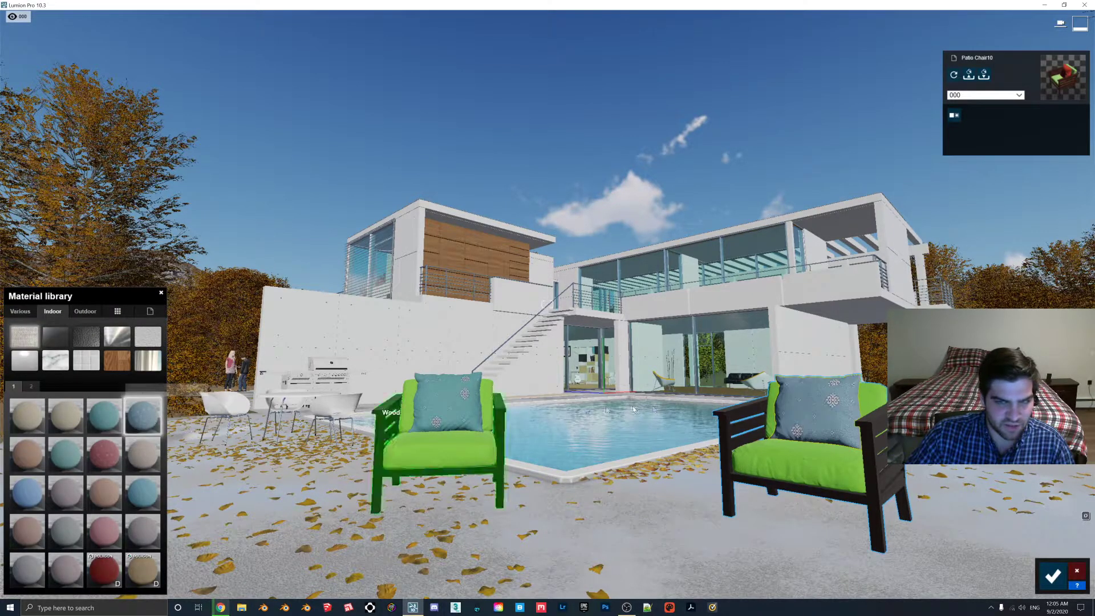
pyautogui.click(110, 466)
pyautogui.click(1053, 576)
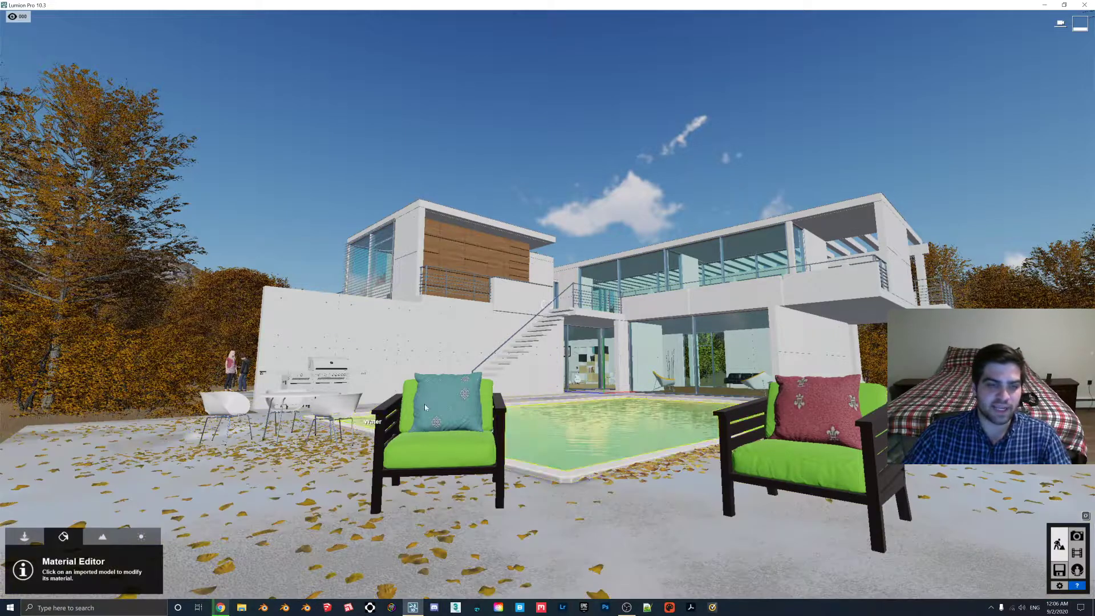
pyautogui.click(454, 397)
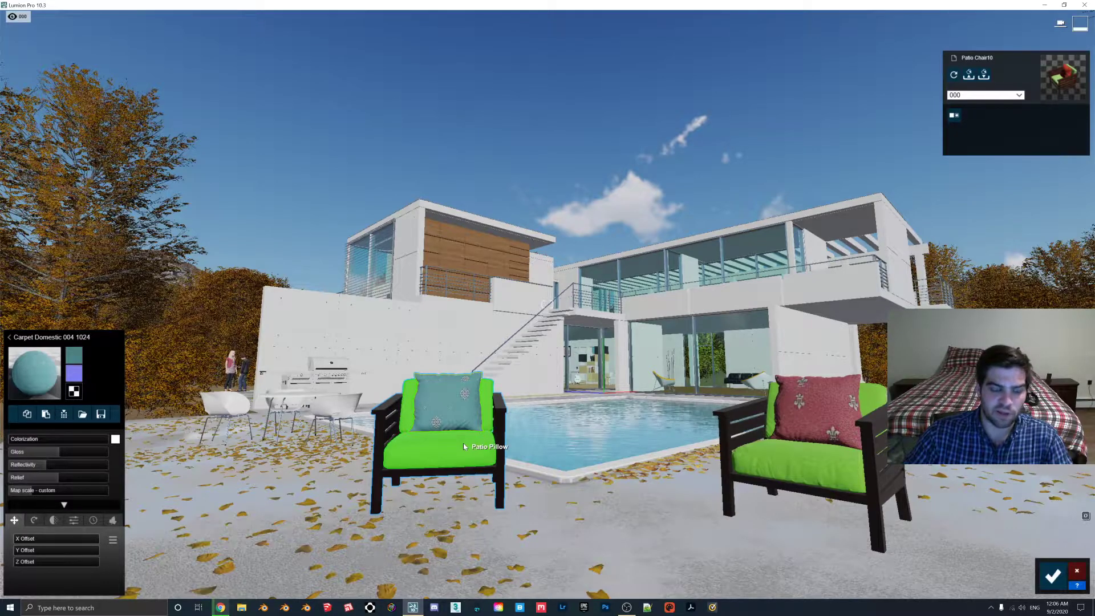
pyautogui.click(1052, 576)
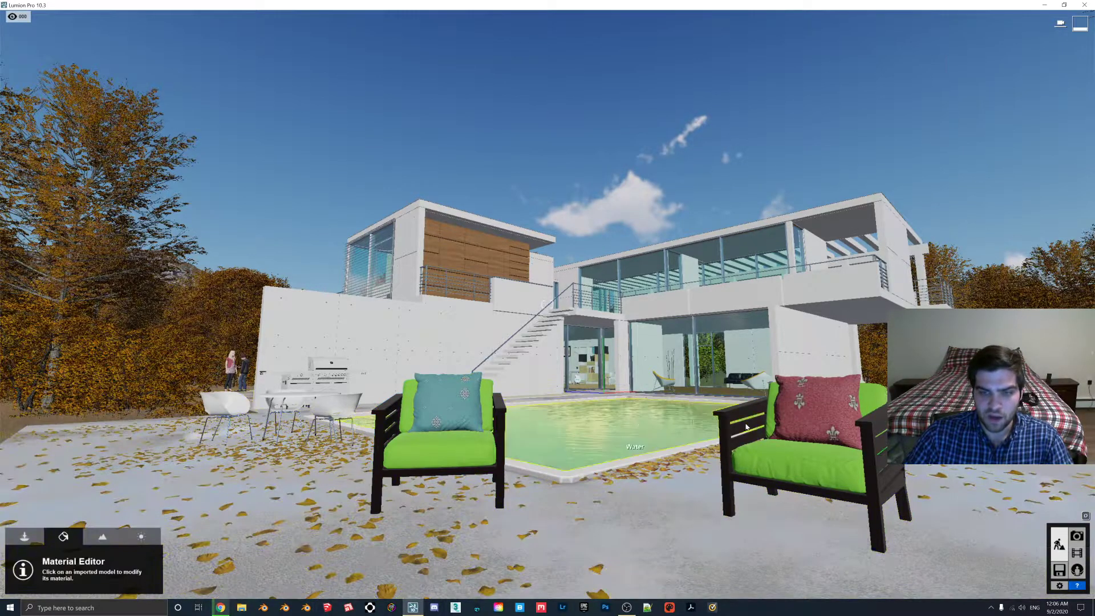
# - Turn the camera toward the chairs and pick a chair from page 2 of Main imported models
pyautogui.moveTo(763, 434); pyautogui.dragTo(570, 405, button='right')
pyautogui.press('w')
pyautogui.click(24, 537)
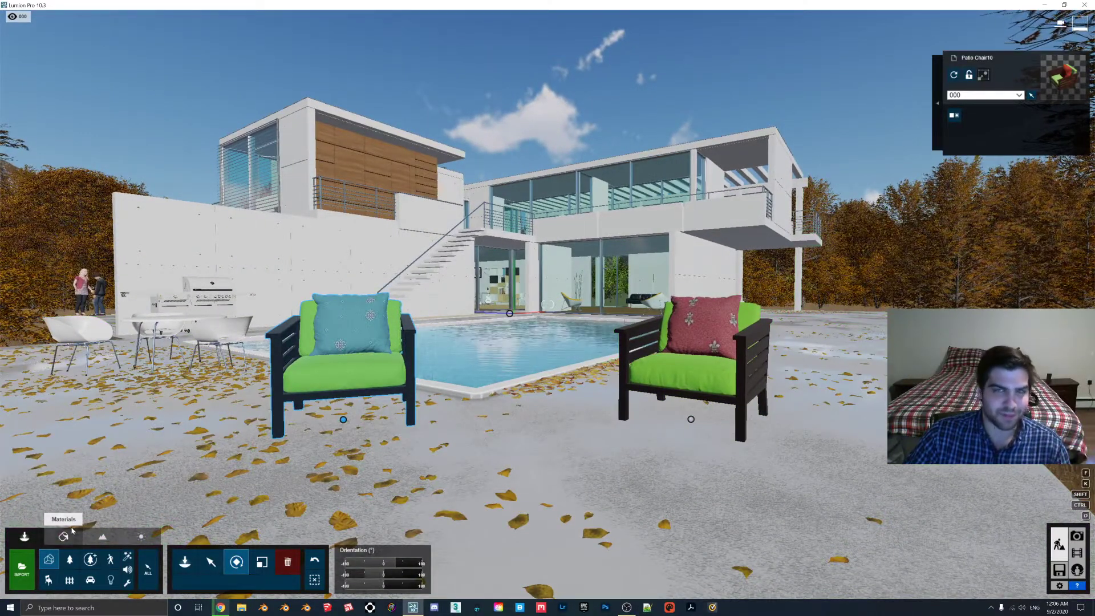
pyautogui.click(184, 563)
pyautogui.moveTo(26, 129)
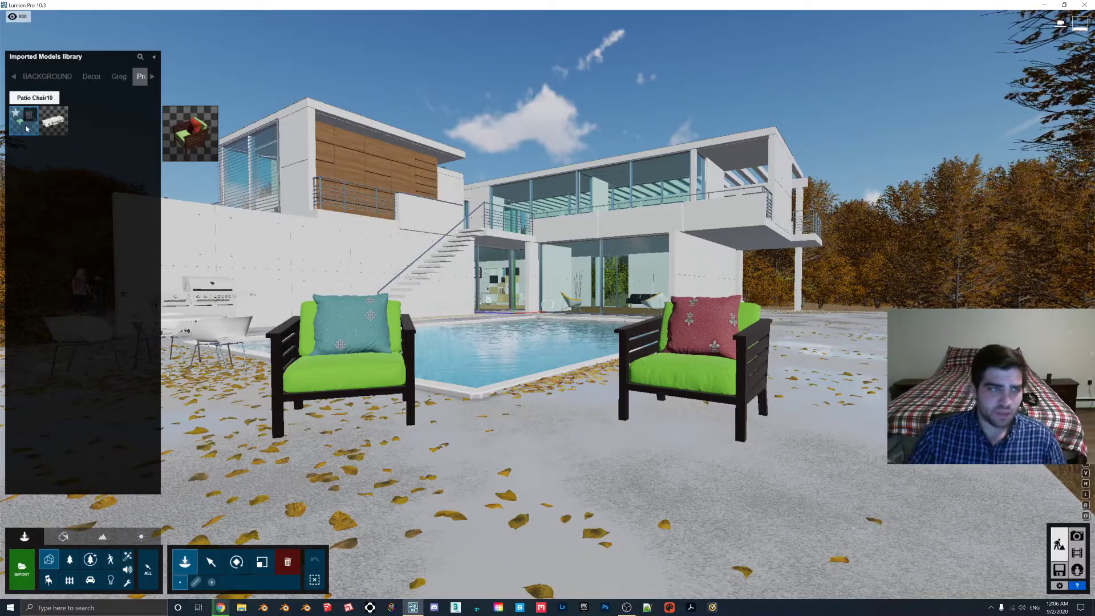
pyautogui.click(68, 79)
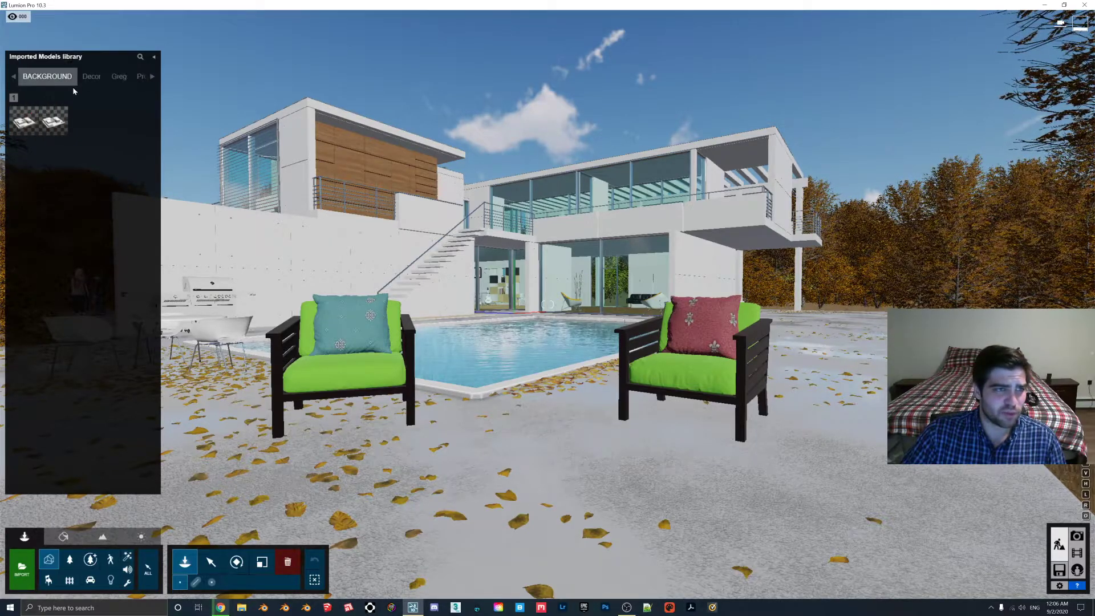
pyautogui.click(13, 76)
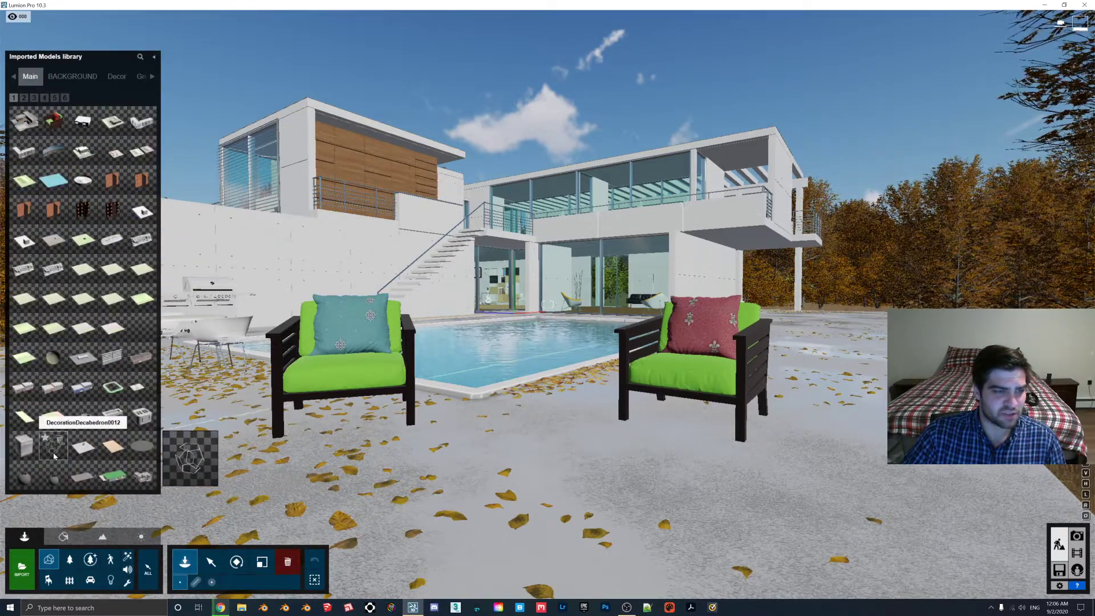
pyautogui.click(23, 97)
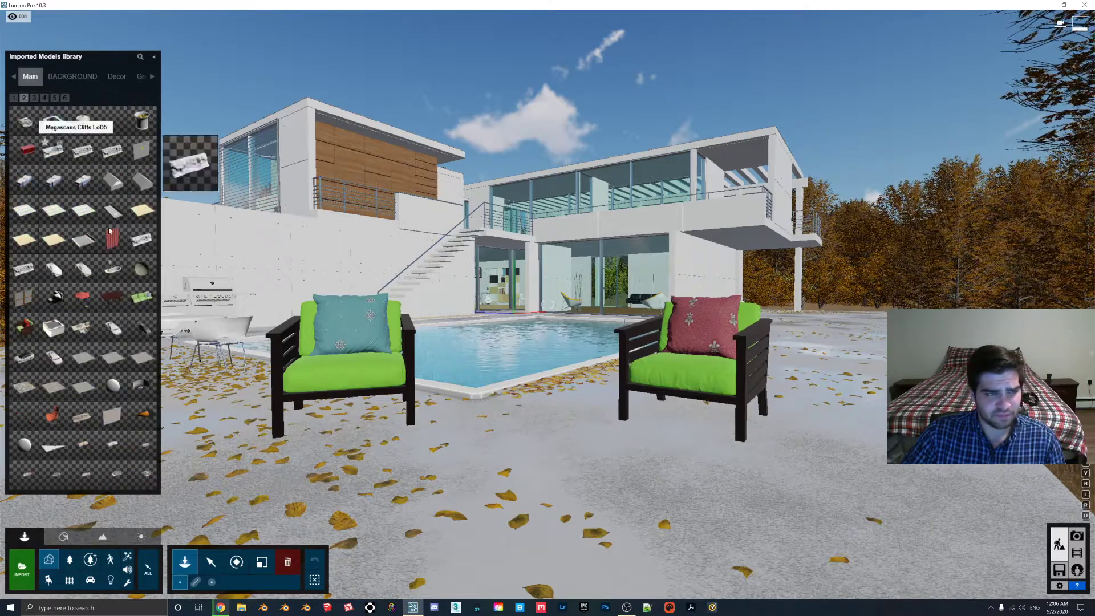
pyautogui.click(113, 211)
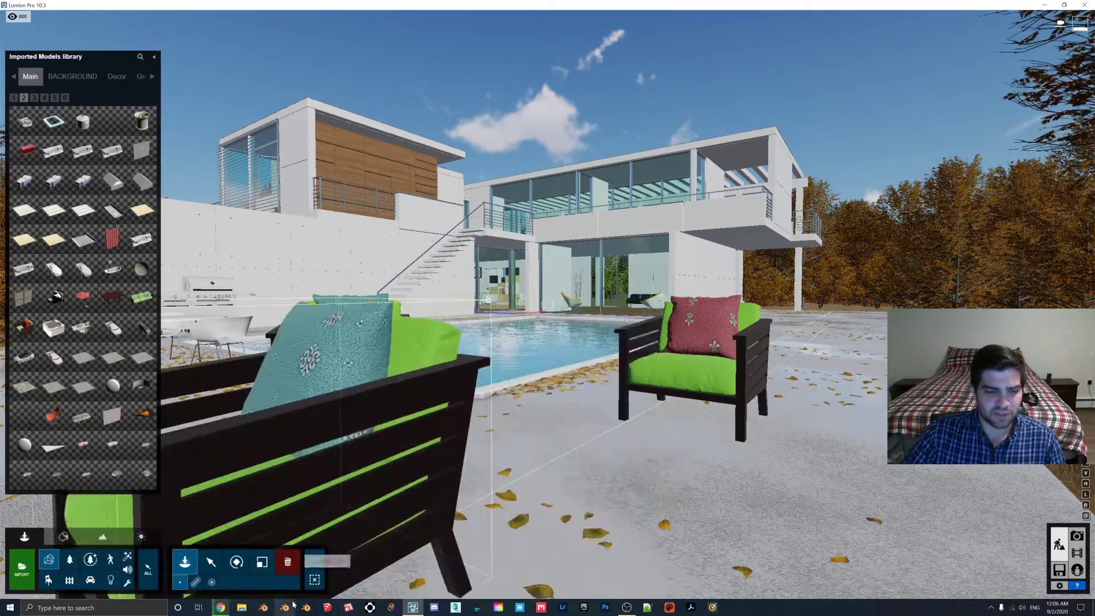
# - Start a General scene in Blender, delete the cube, camera and light, and open the File menu
pyautogui.click(306, 608)
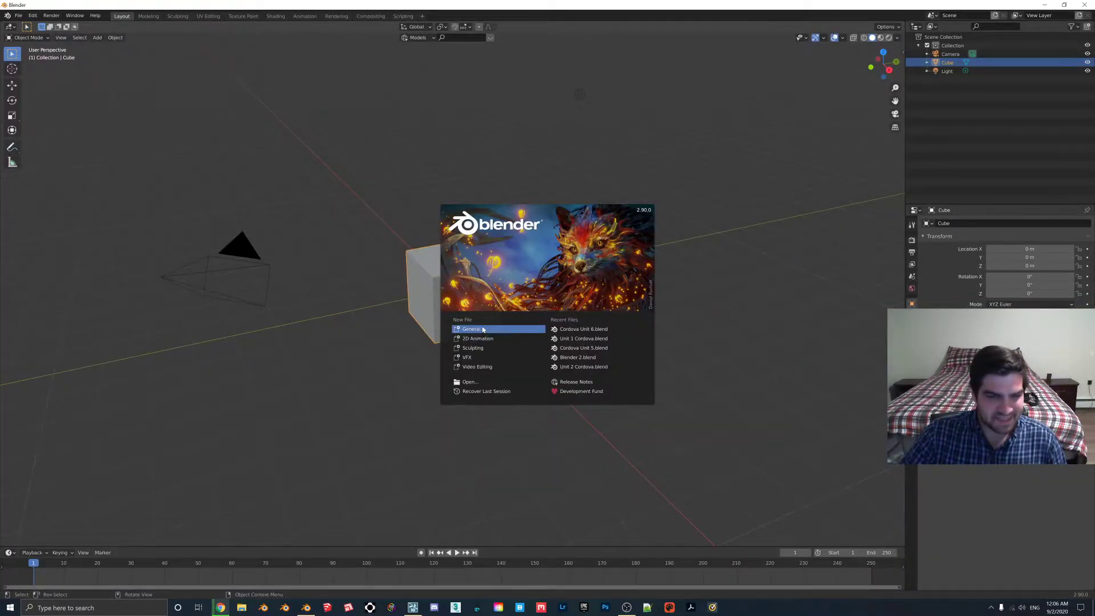
pyautogui.click(483, 329)
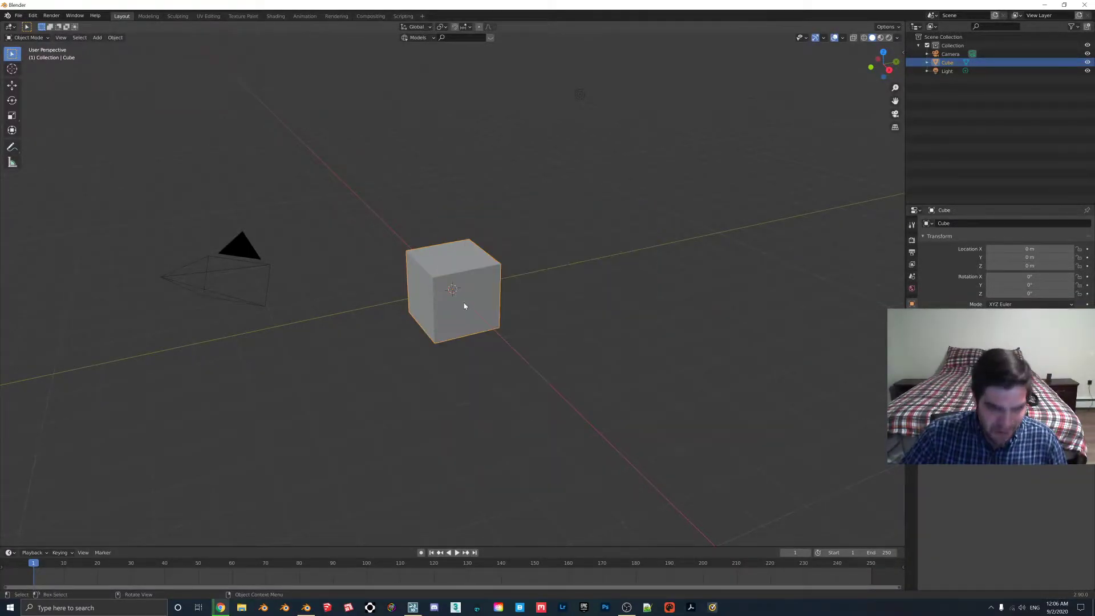
pyautogui.press('Delete')
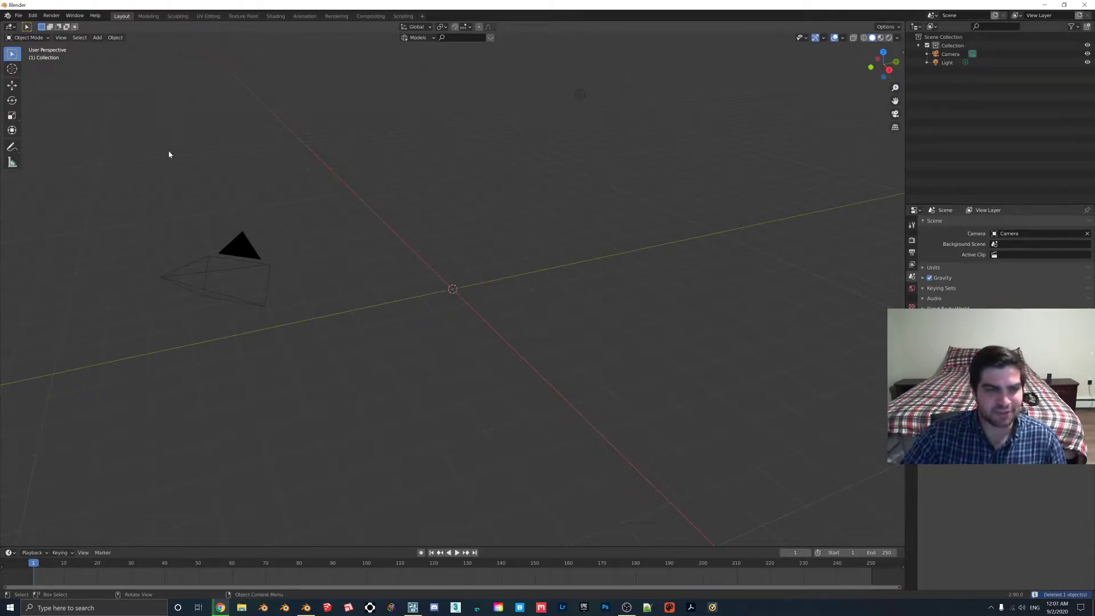
pyautogui.click(238, 240)
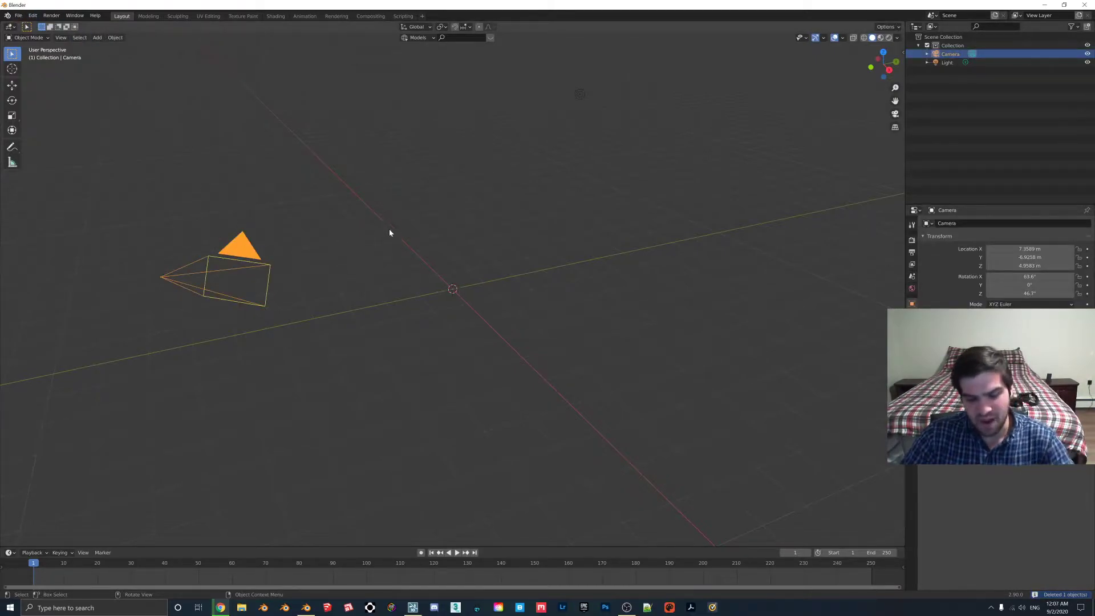
pyautogui.press('Delete')
pyautogui.click(580, 93)
pyautogui.press('Delete')
pyautogui.click(33, 16)
pyautogui.click(19, 15)
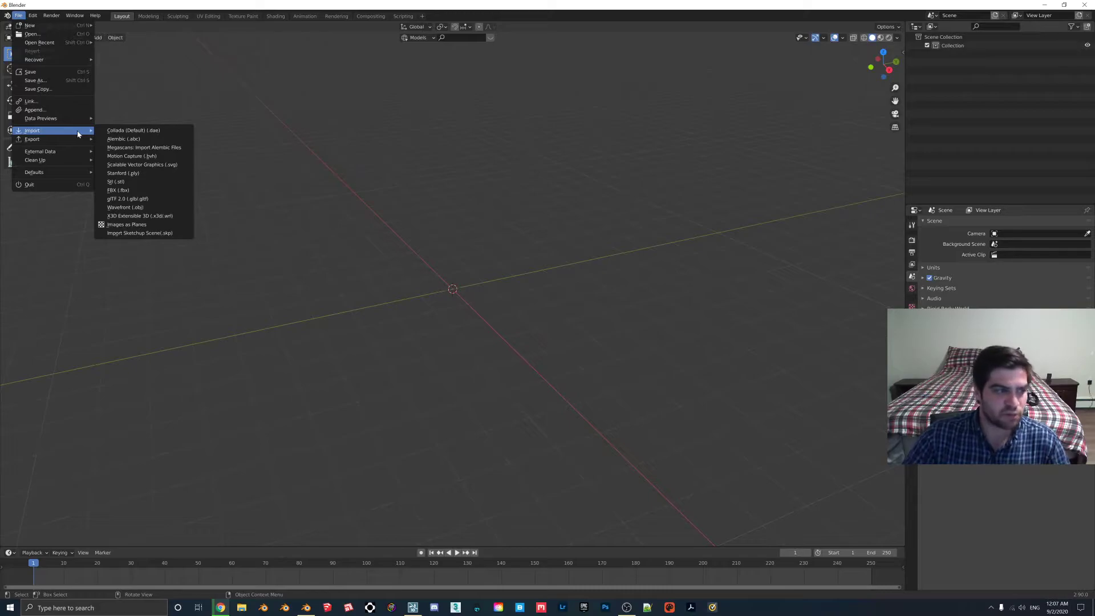
# - Import Patio Chair.fbx and delete its bundled camera and light
pyautogui.click(117, 190)
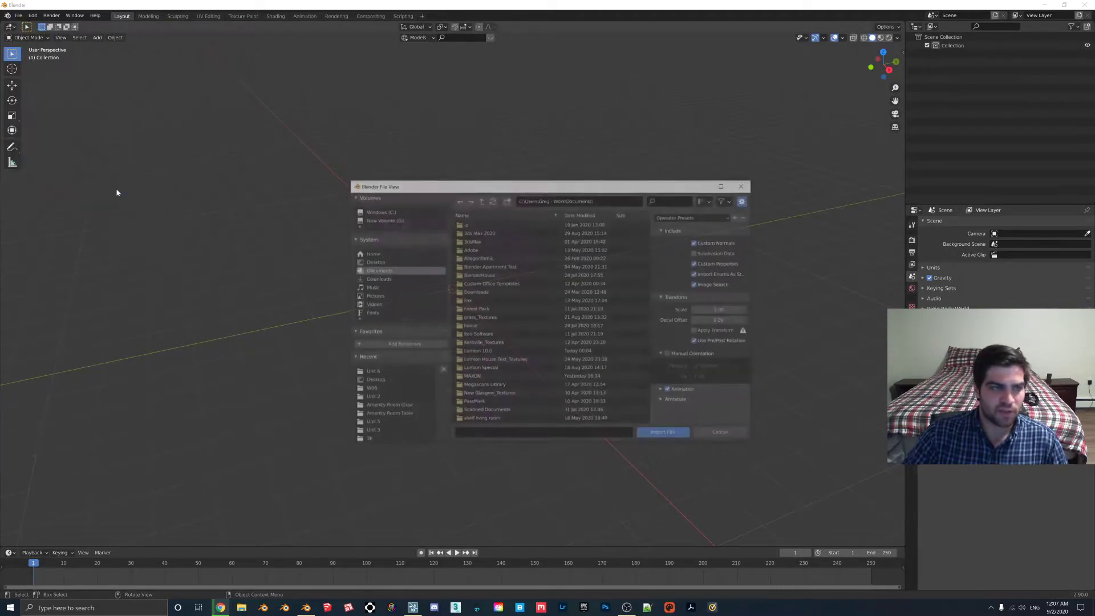
pyautogui.scroll(-2, 510, 311)
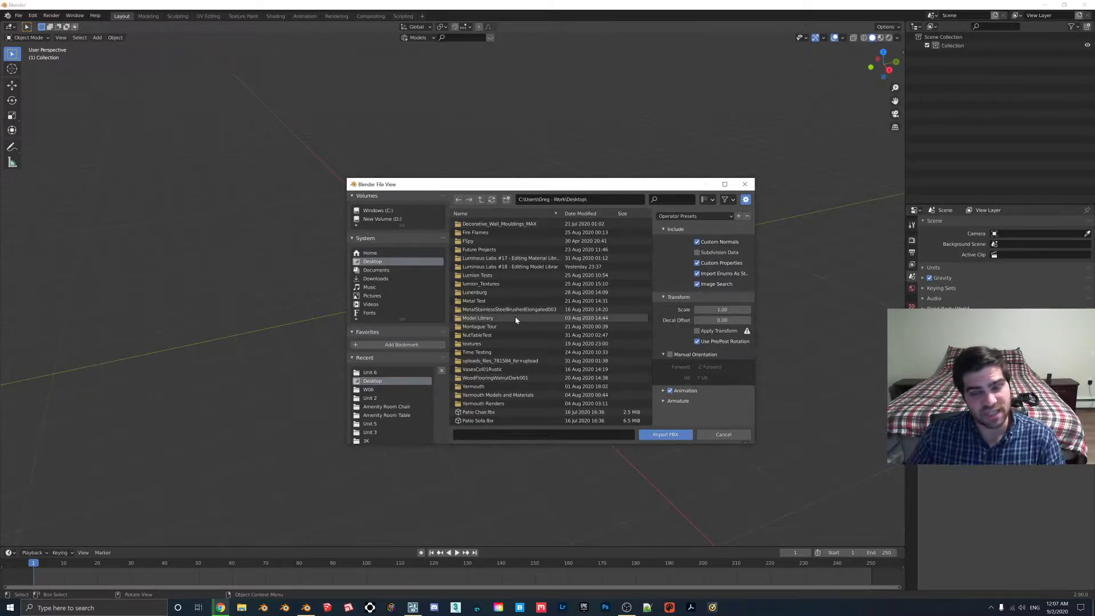
pyautogui.doubleClick(482, 412)
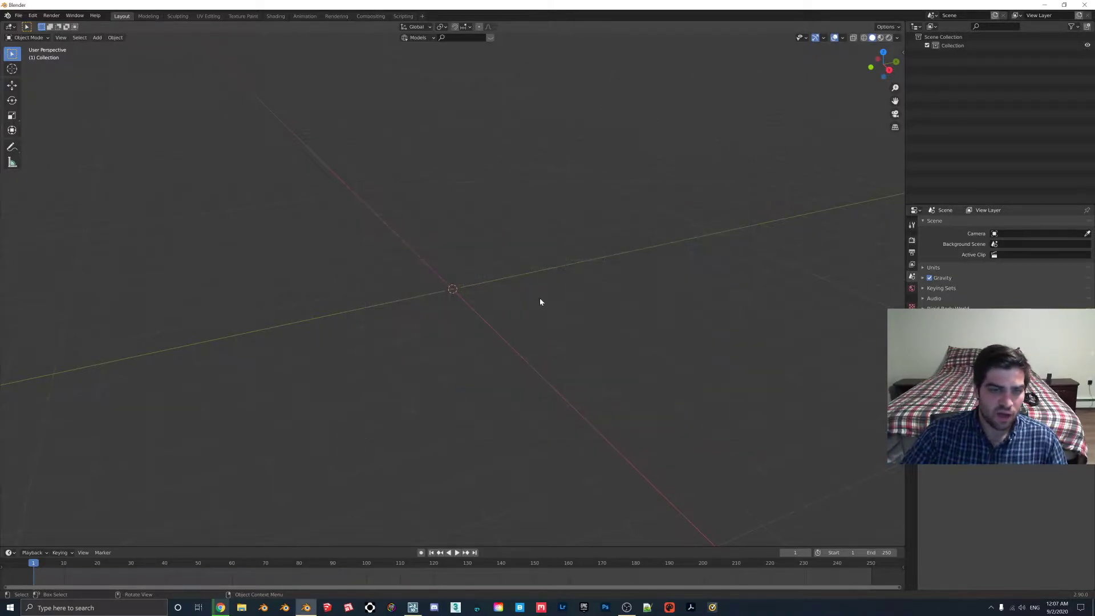
pyautogui.moveTo(454, 294); pyautogui.dragTo(580, 263, button='middle')
pyautogui.moveTo(464, 70); pyautogui.dragTo(822, 134)
pyautogui.press('Delete')
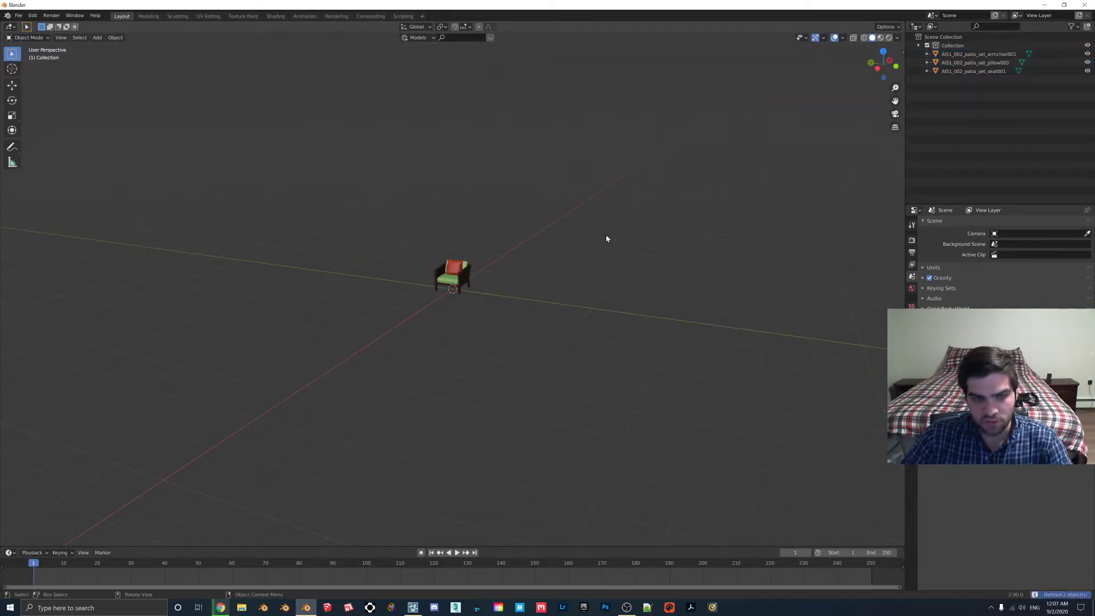
# - Select the chair's pillow and show its Pillow A material properties
pyautogui.scroll(10, 584, 247)
pyautogui.click(461, 254)
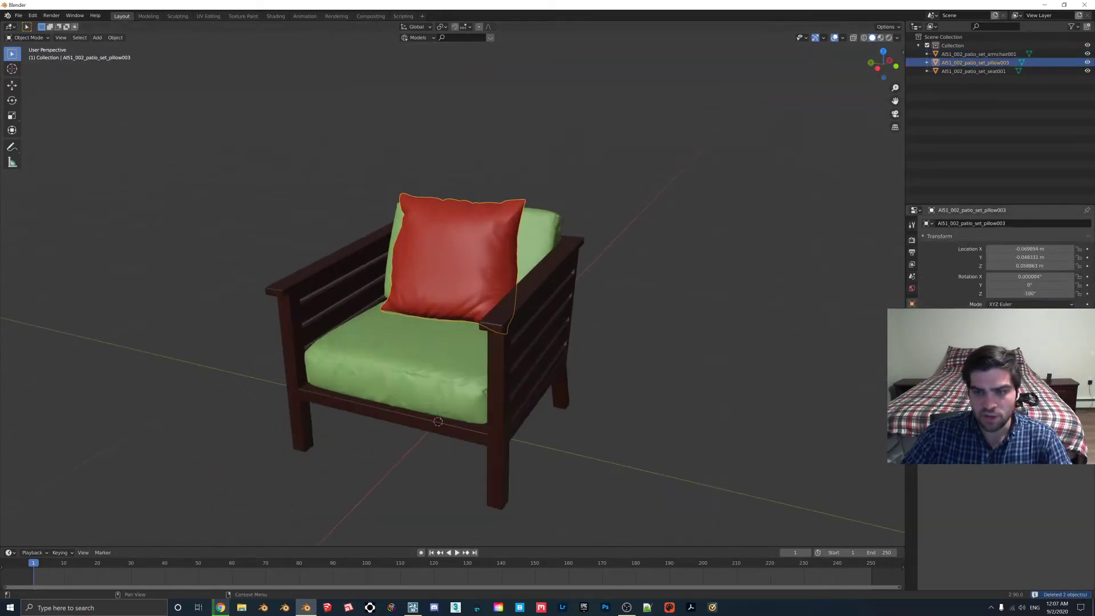
pyautogui.click(912, 375)
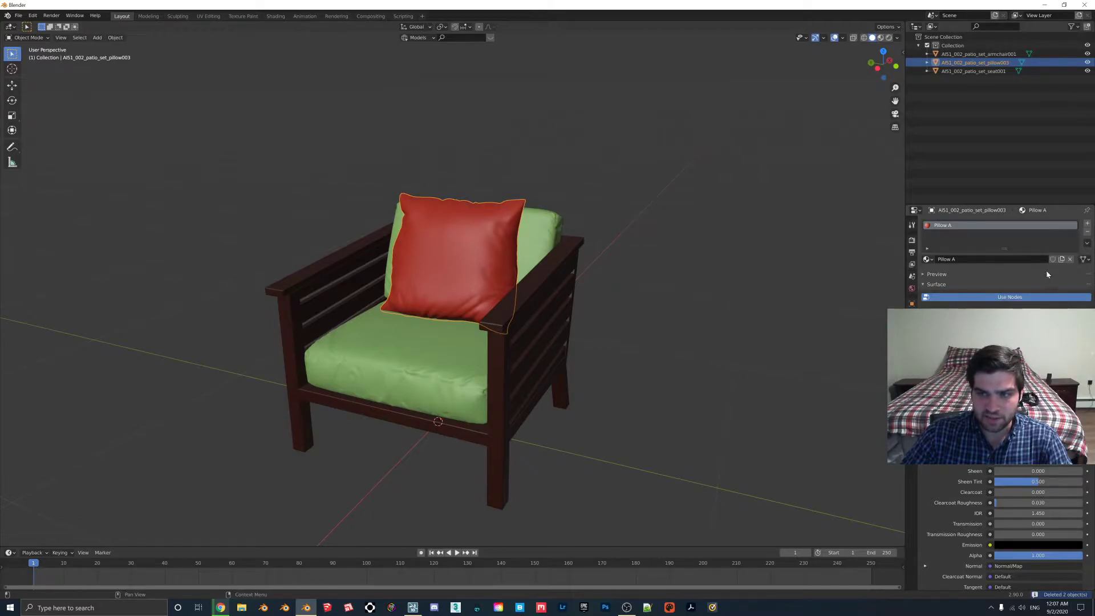
# - Switch the viewport to Material Preview shading to see the chair's colours
pyautogui.click(1038, 344)
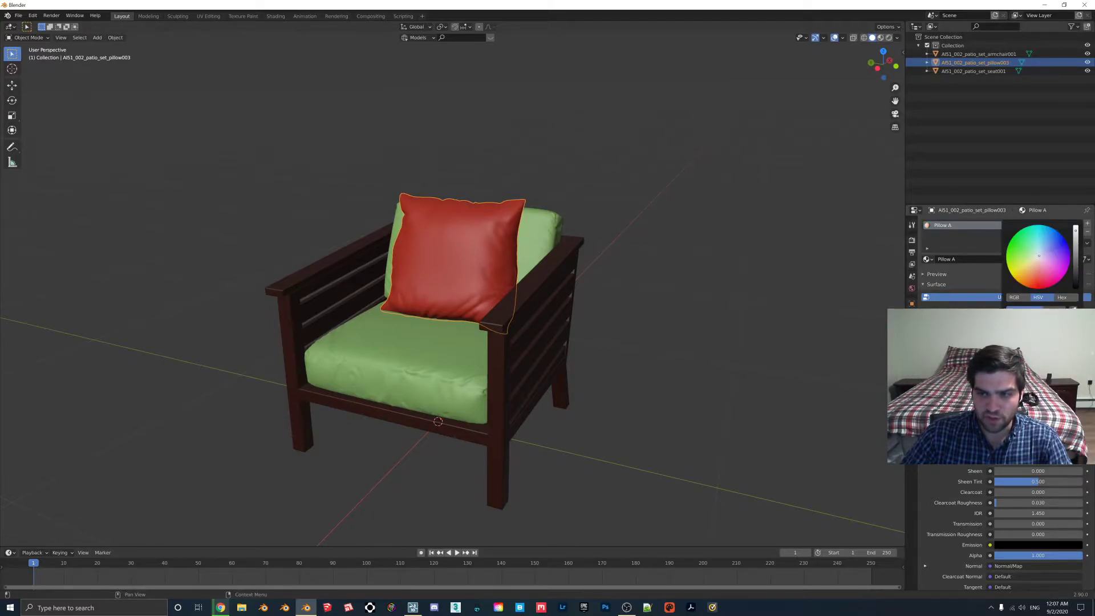
pyautogui.moveTo(378, 255); pyautogui.dragTo(466, 268, button='middle')
pyautogui.press('z')
pyautogui.click(485, 317)
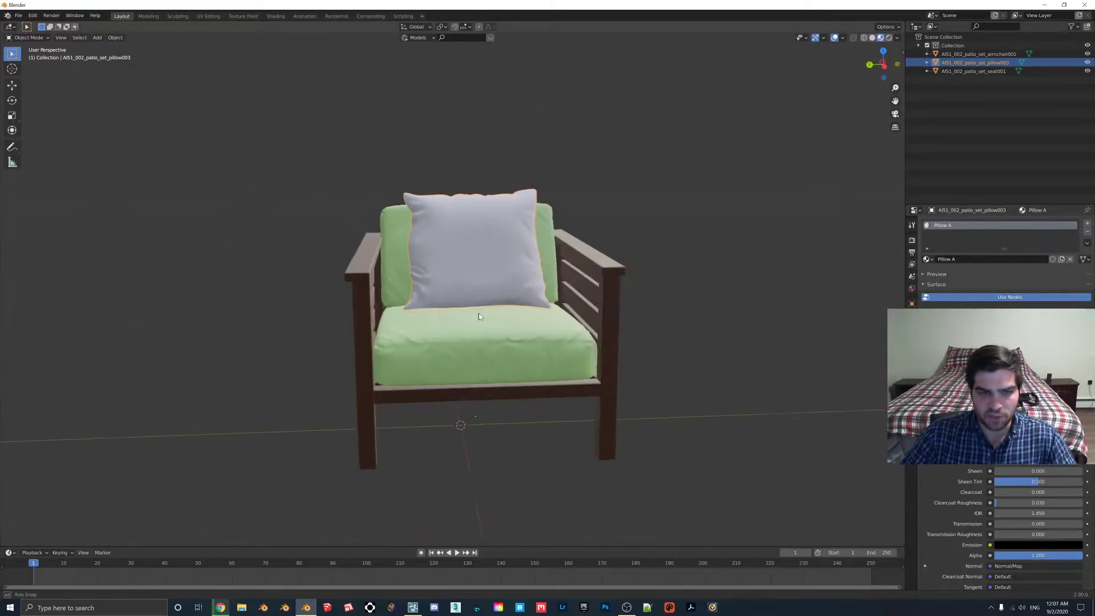
# - Recolour the seat cushion's base colour to grey
pyautogui.click(481, 331)
pyautogui.moveTo(481, 331); pyautogui.dragTo(460, 330, button='middle')
pyautogui.click(1035, 320)
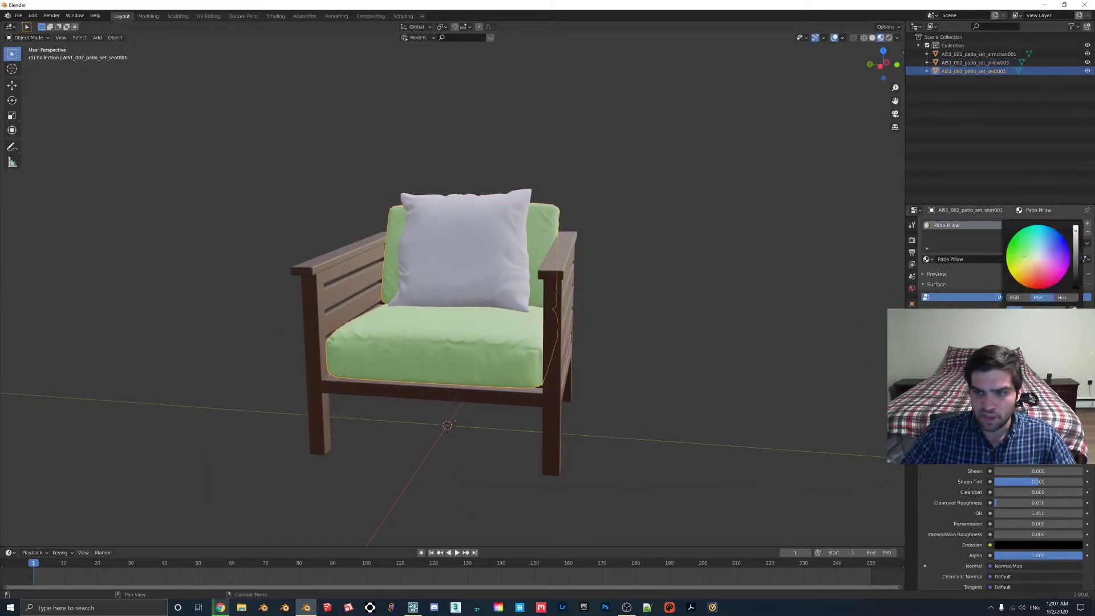
pyautogui.moveTo(1030, 273)
pyautogui.mouseDown()
pyautogui.moveTo(1034, 258)
pyautogui.moveTo(1076, 251)
pyautogui.mouseUp()
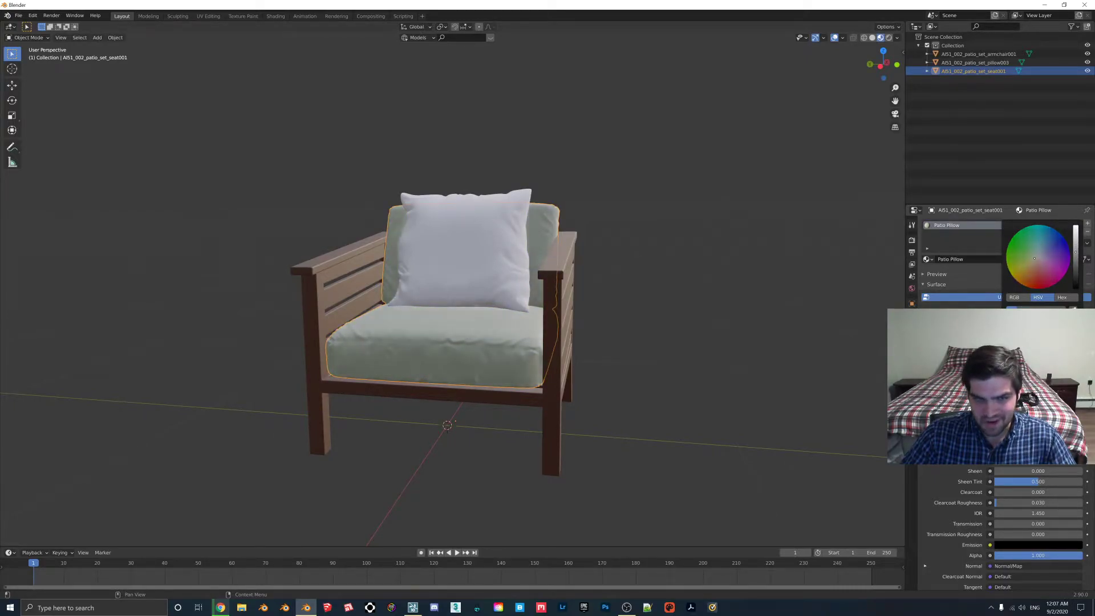
# - Set the armchair frame's Wood material base colour to white
pyautogui.click(561, 269)
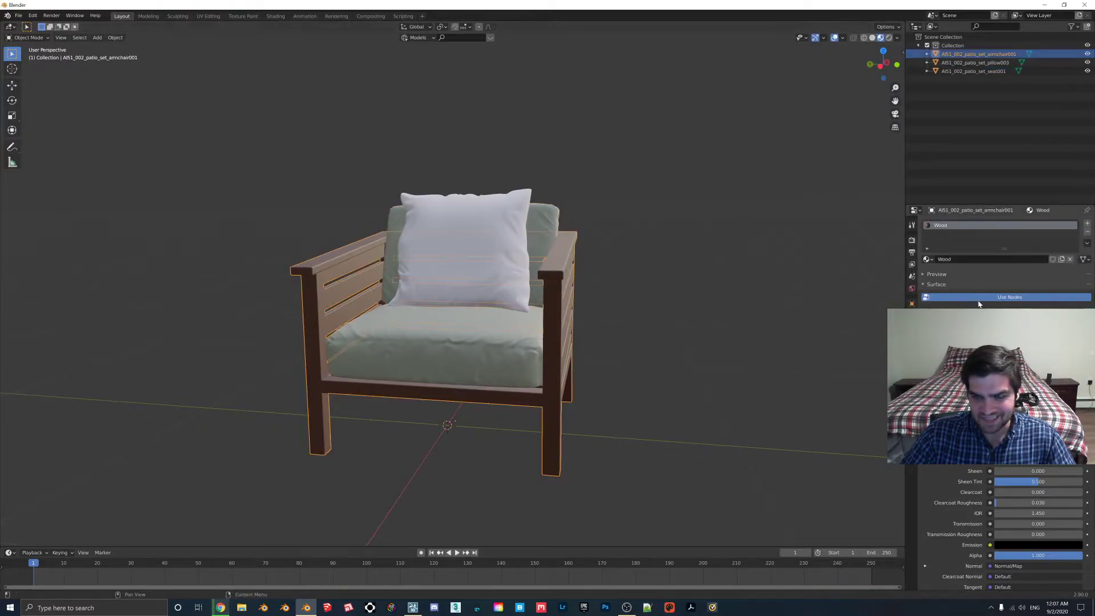
pyautogui.click(1033, 279)
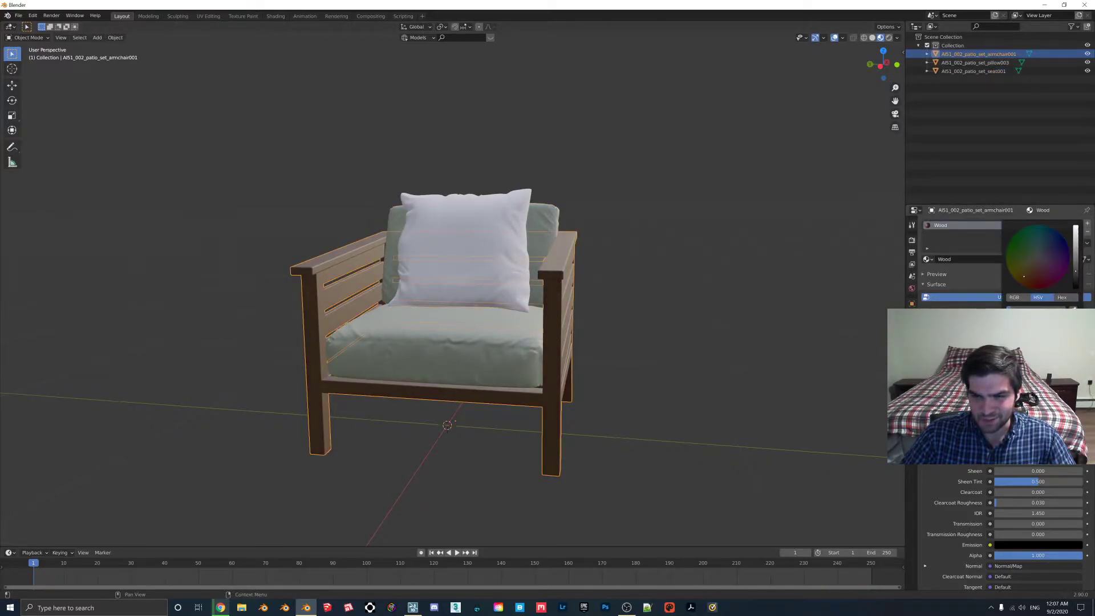
pyautogui.click(1033, 280)
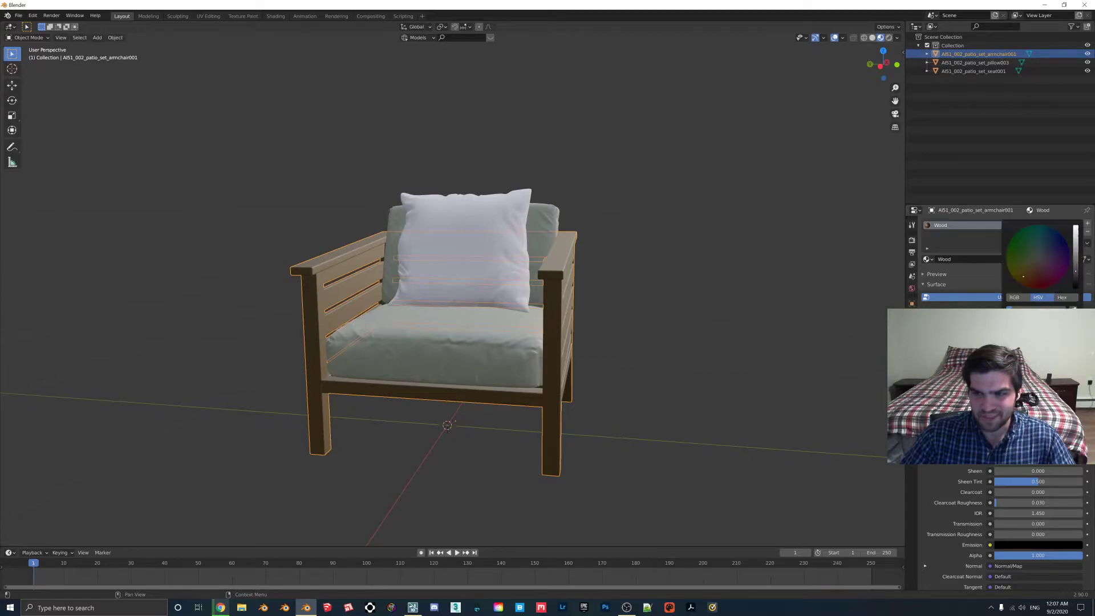
pyautogui.scroll(7, 1026, 263)
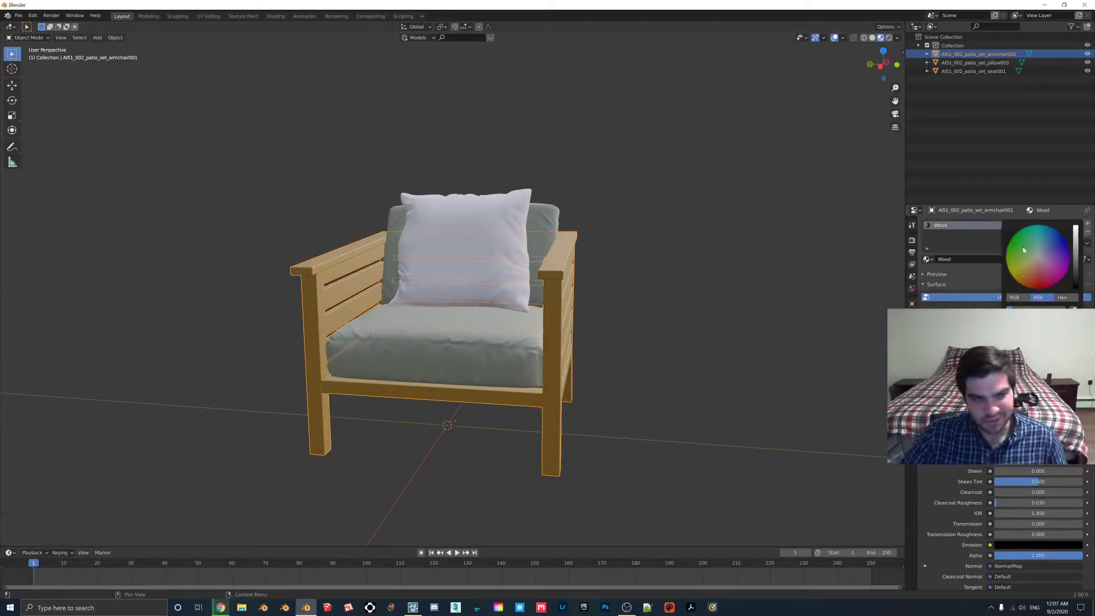
pyautogui.moveTo(589, 294); pyautogui.dragTo(628, 306, button='middle')
pyautogui.click(628, 306)
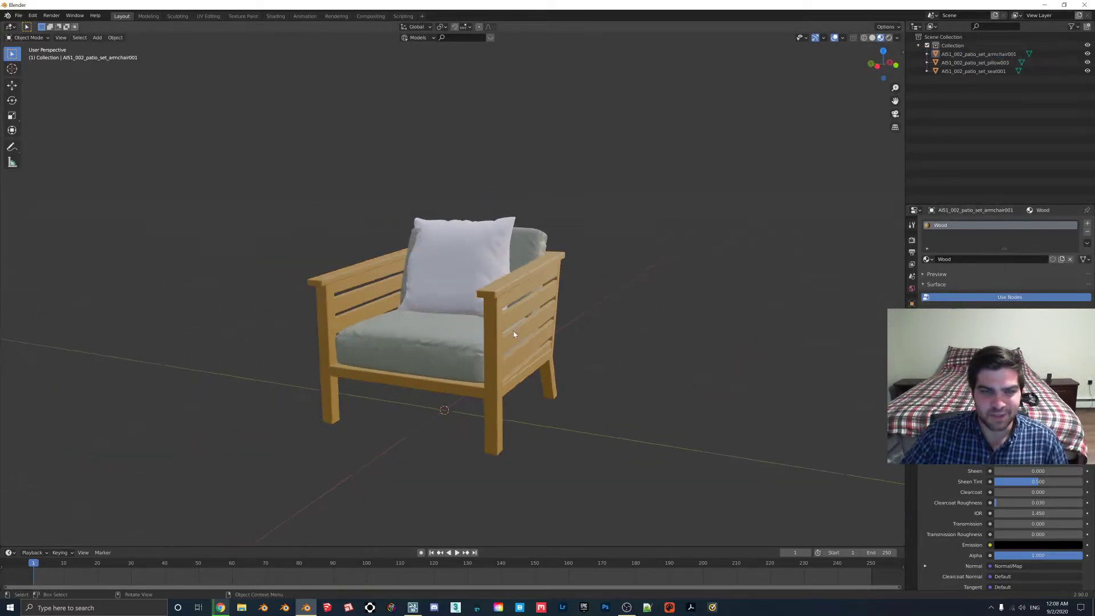
pyautogui.moveTo(514, 333); pyautogui.dragTo(547, 331, button='middle')
pyautogui.click(1033, 319)
pyautogui.scroll(2, 1033, 268)
pyautogui.scroll(2, 1038, 257)
pyautogui.moveTo(1031, 260)
pyautogui.mouseDown()
pyautogui.moveTo(1055, 268)
pyautogui.moveTo(1038, 257)
pyautogui.mouseUp()
pyautogui.moveTo(456, 305); pyautogui.dragTo(576, 261, button='middle')
# - Start an FBX export of the chair into the Desktop folder
pyautogui.click(19, 15)
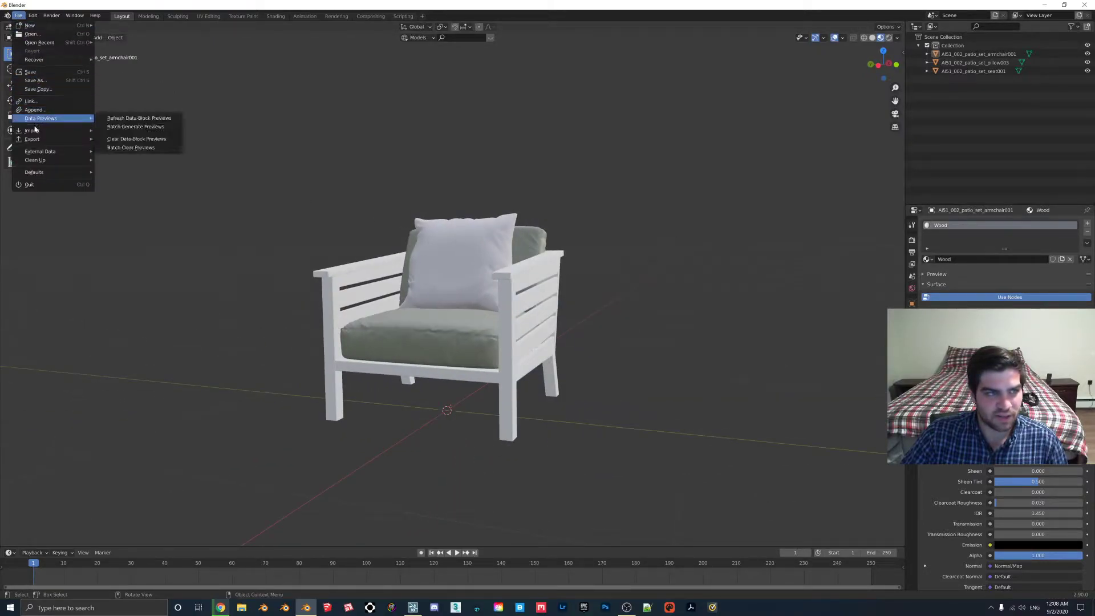
pyautogui.moveTo(85, 140)
pyautogui.click(118, 190)
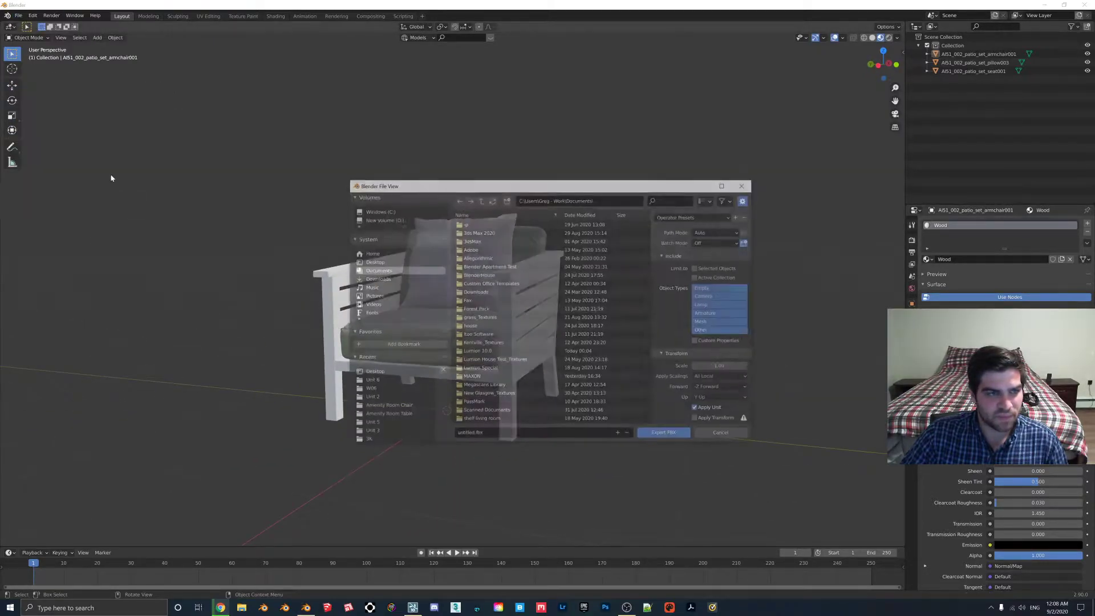
pyautogui.click(480, 199)
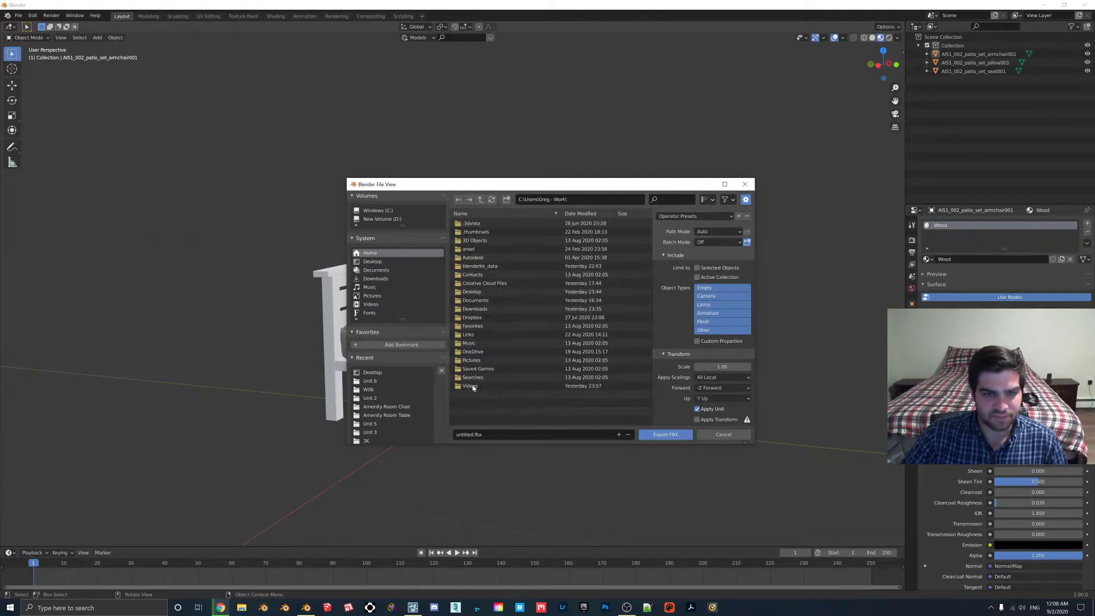
pyautogui.click(374, 262)
pyautogui.scroll(-2, 546, 313)
# - Delete the old Patio Chair.fbx, export the new one, and quit Blender without saving
pyautogui.click(482, 412)
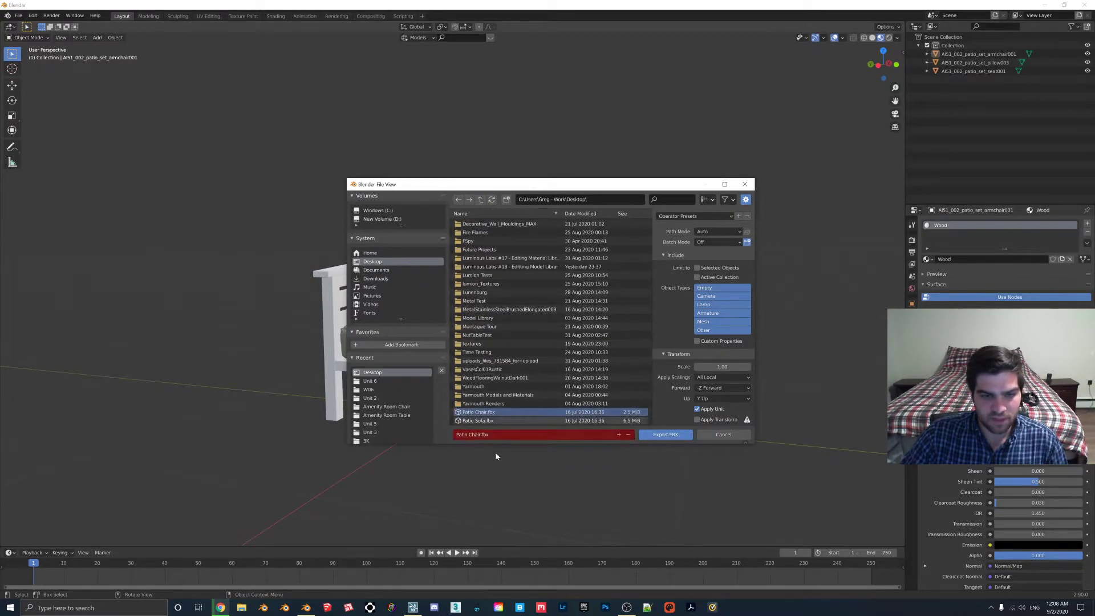
pyautogui.rightClick(485, 414)
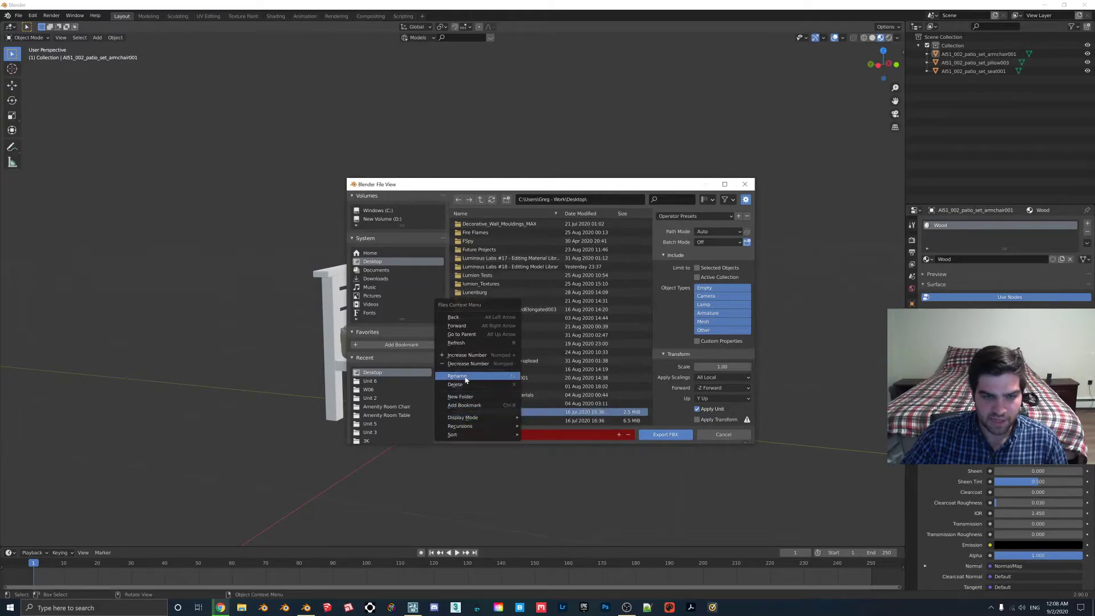
pyautogui.click(458, 386)
pyautogui.click(666, 434)
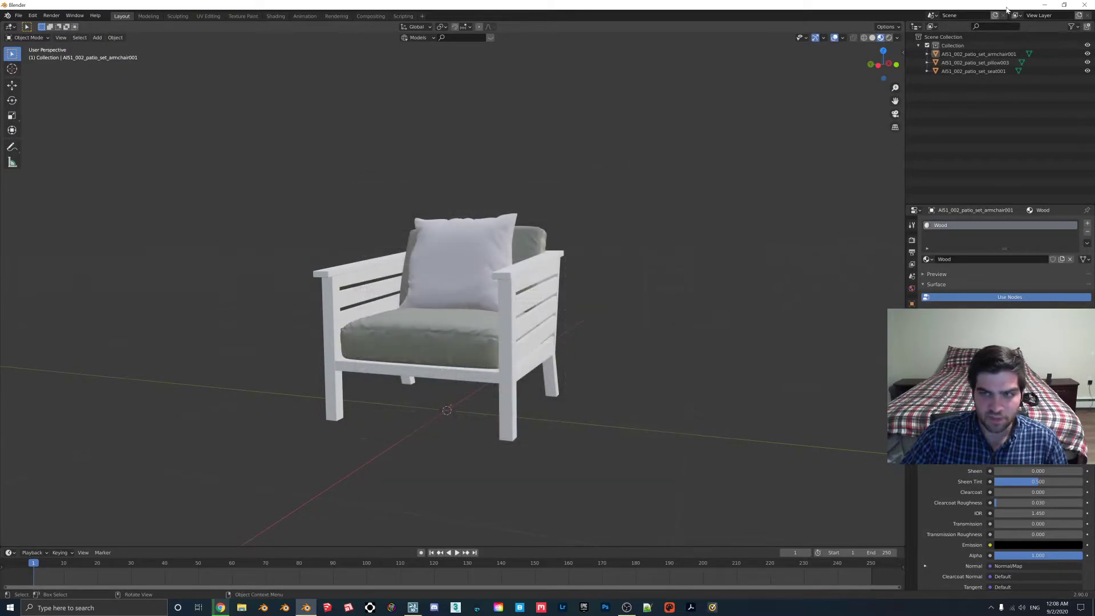
pyautogui.click(1083, 5)
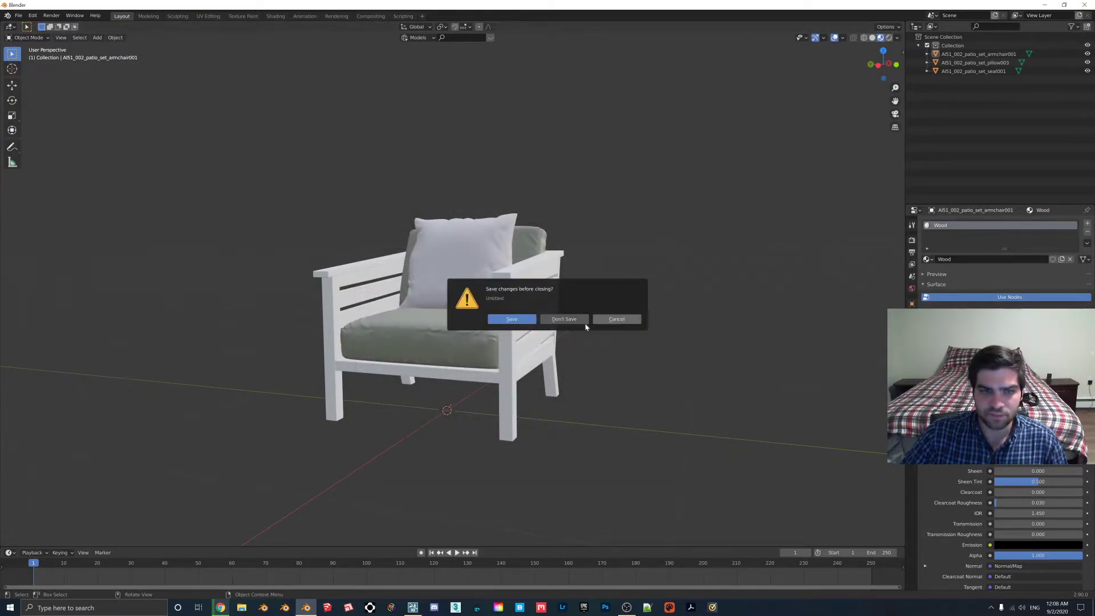
pyautogui.click(564, 319)
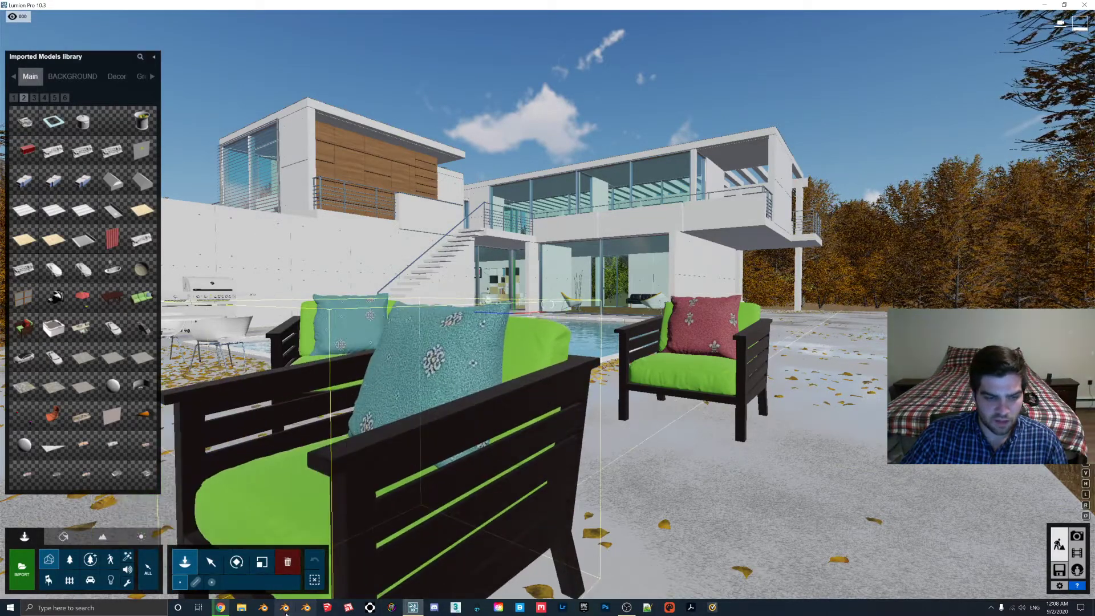
# - Place the pending chair by the pool, then import Patio Chair.fbx as 'Patio Chair - New Test'
pyautogui.click(341, 394)
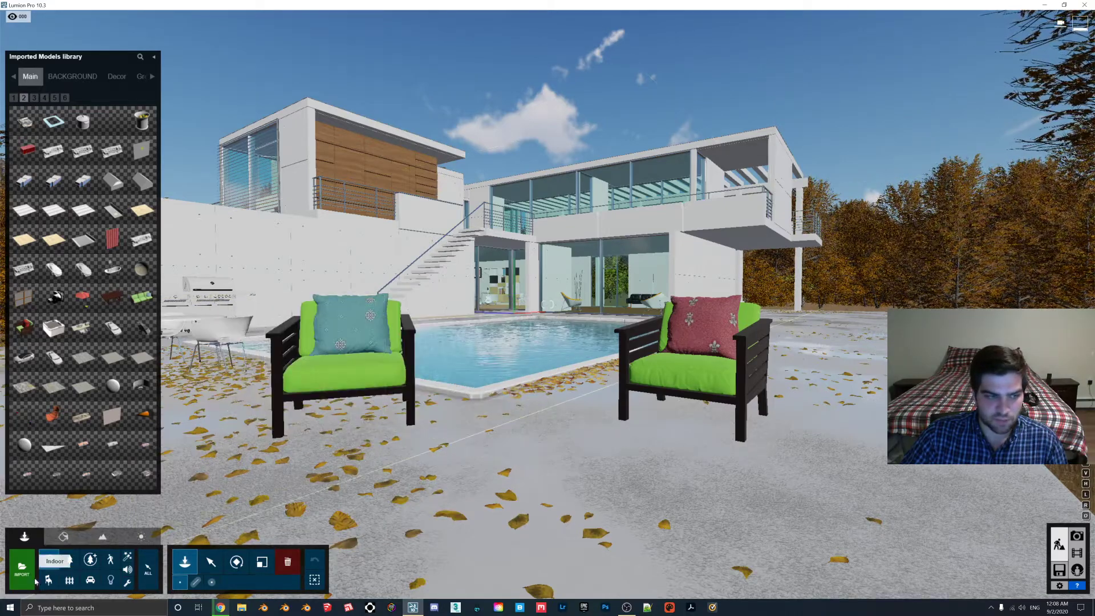
pyautogui.click(22, 567)
pyautogui.scroll(-1, 439, 231)
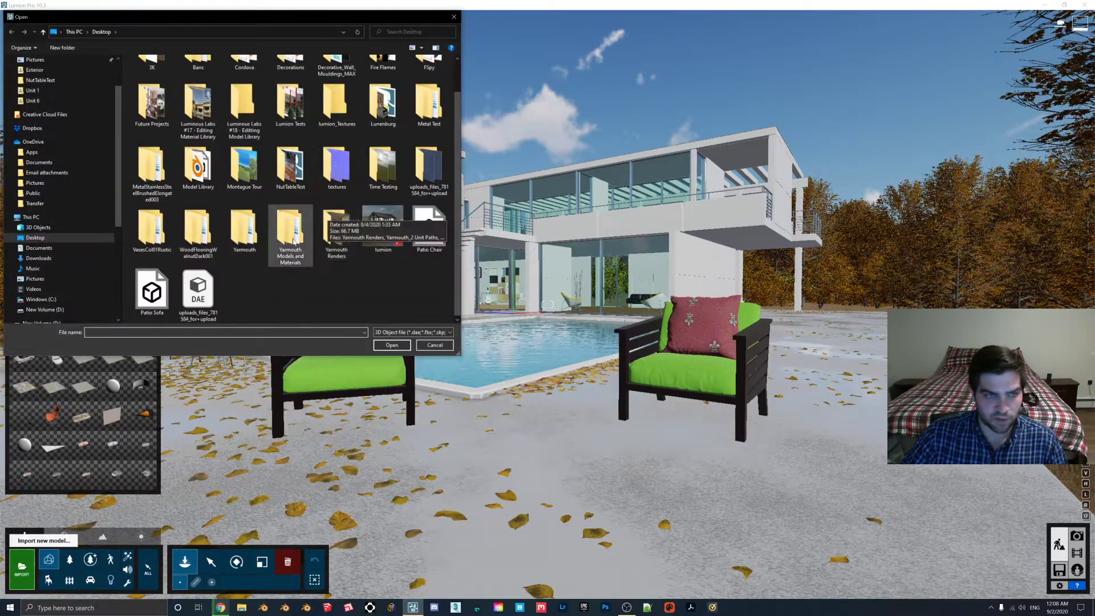
pyautogui.doubleClick(429, 230)
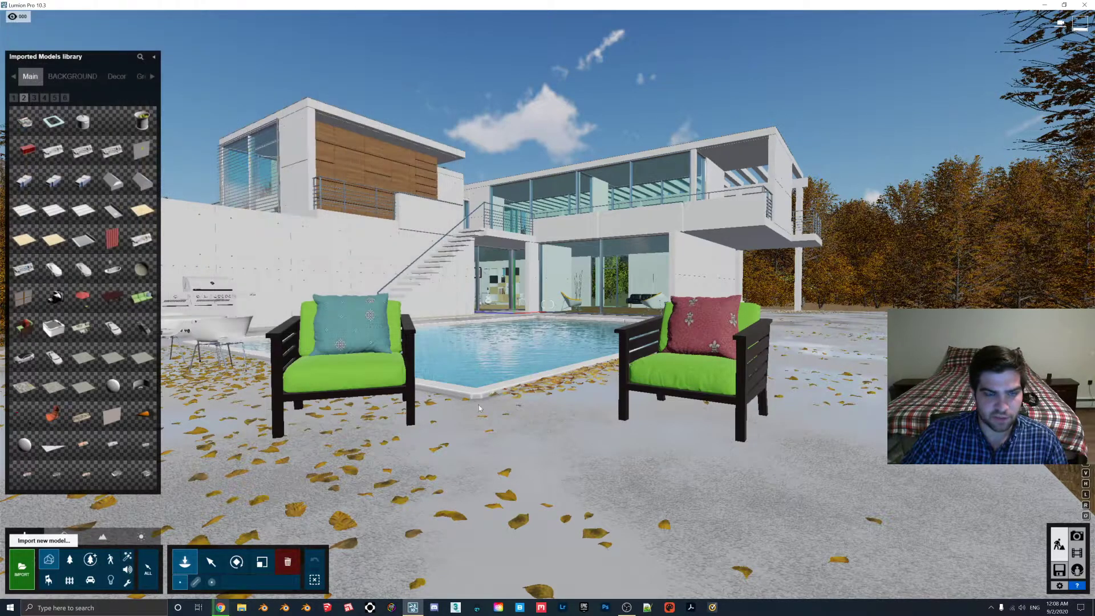
pyautogui.write('- New Test')
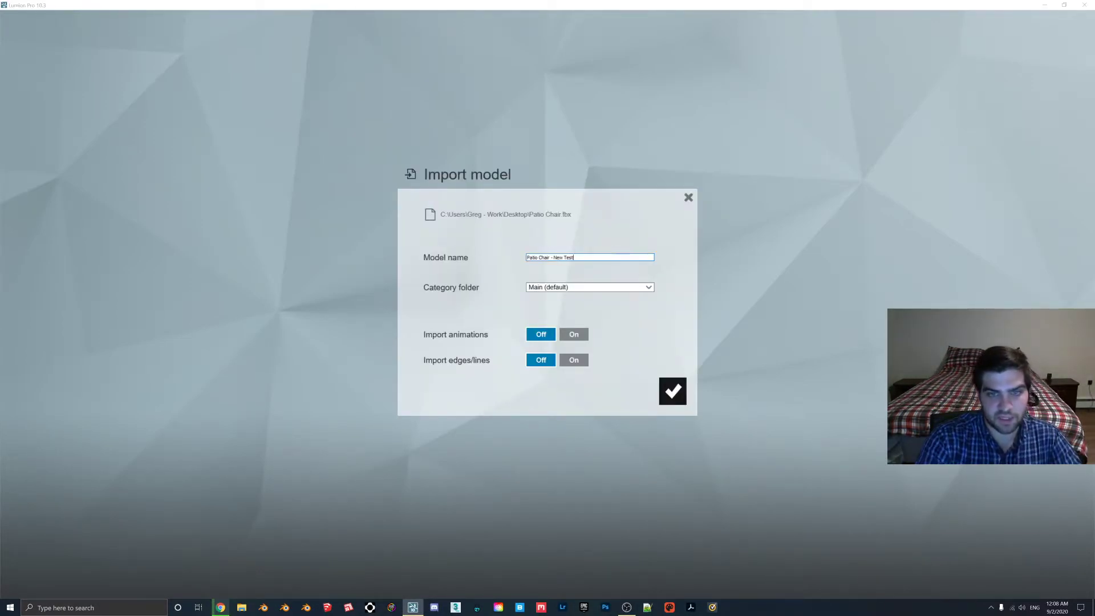
pyautogui.click(673, 390)
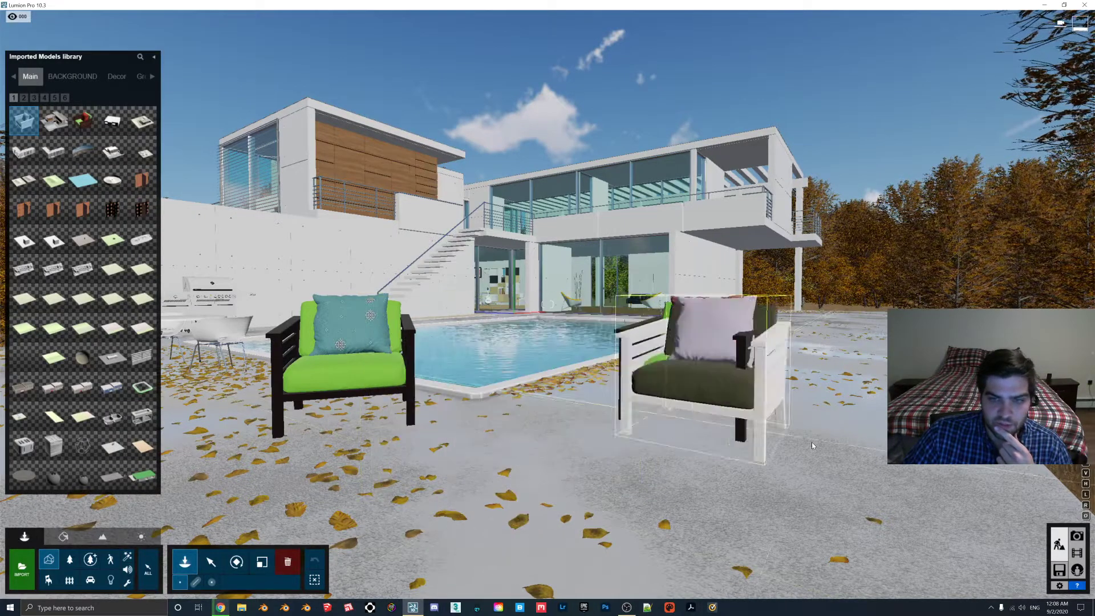
# - Place the new chair right of the green chairs and switch to the Move tool
pyautogui.click(812, 442)
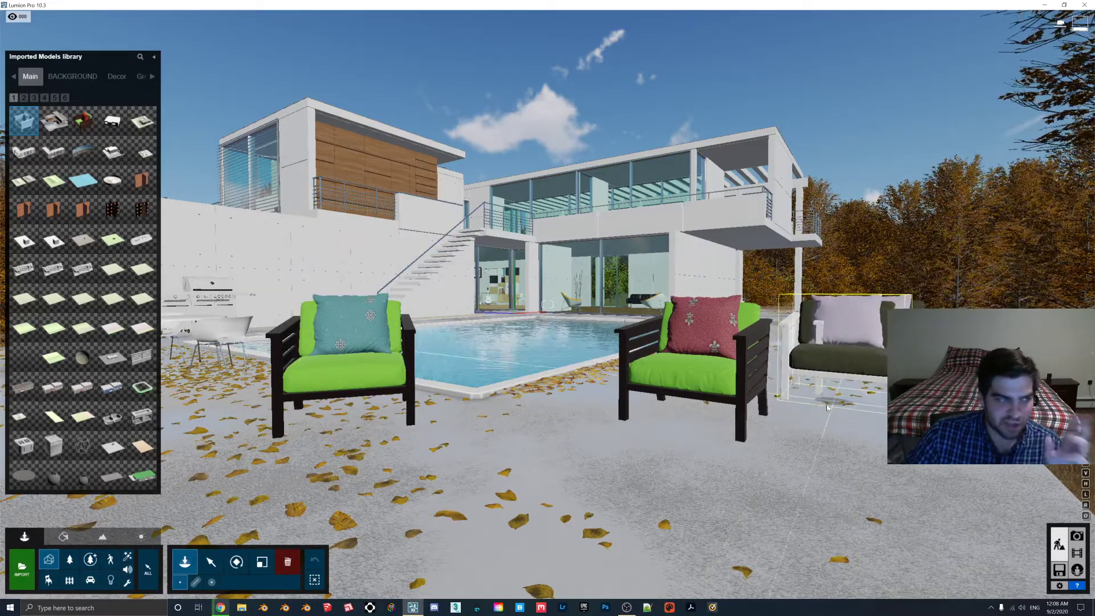
pyautogui.click(862, 418)
pyautogui.click(210, 561)
pyautogui.press('s')
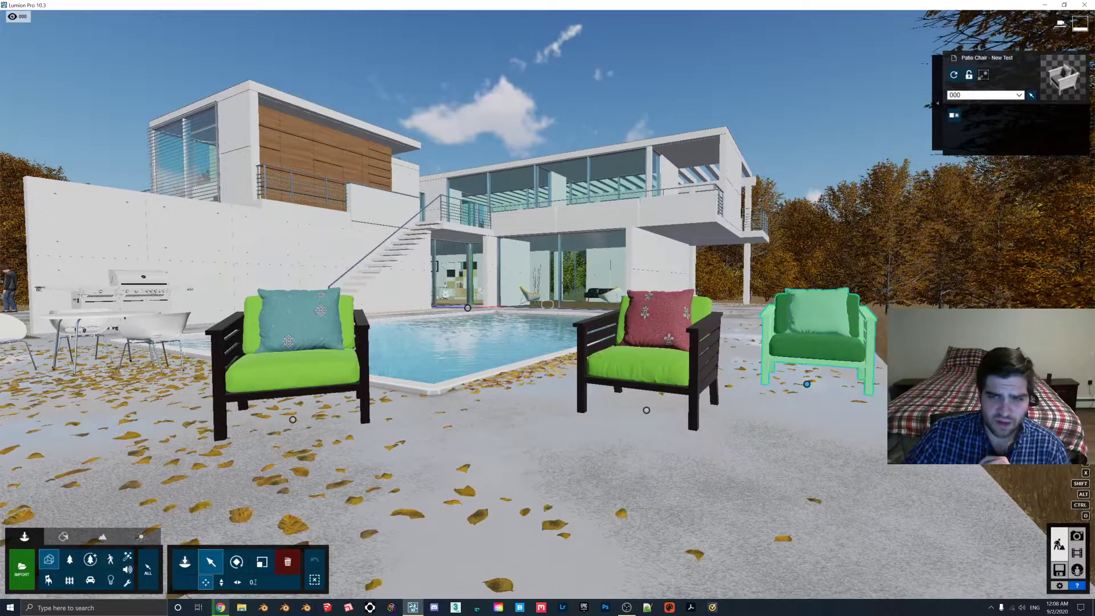
# - Move the camera toward the chairs and select the new grey-cushioned chair for moving
pyautogui.press('w')
pyautogui.press('d')
pyautogui.click(712, 341)
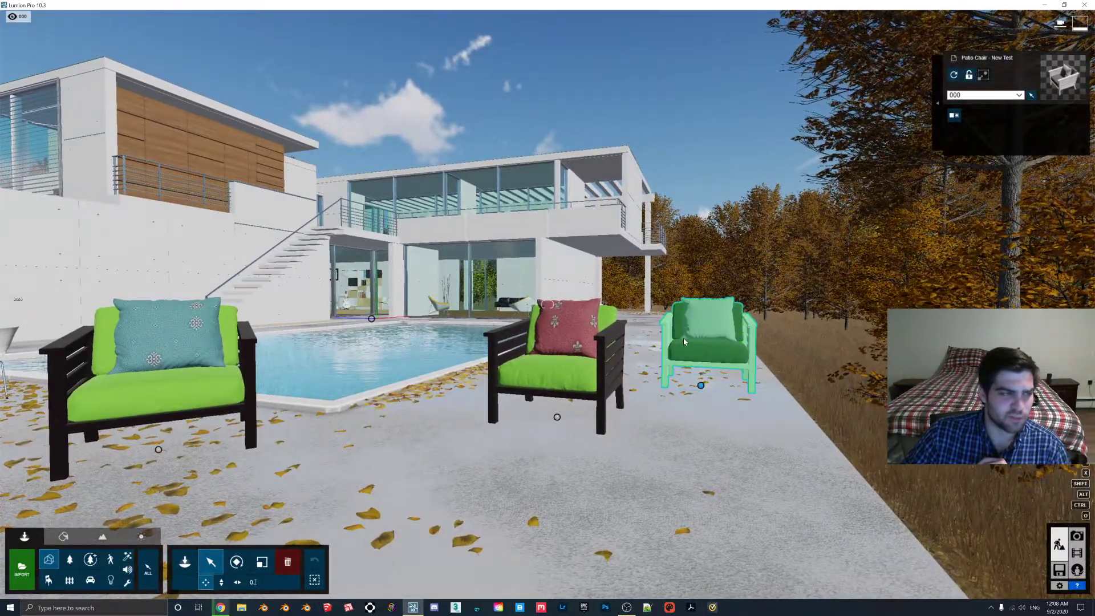
pyautogui.press('d')
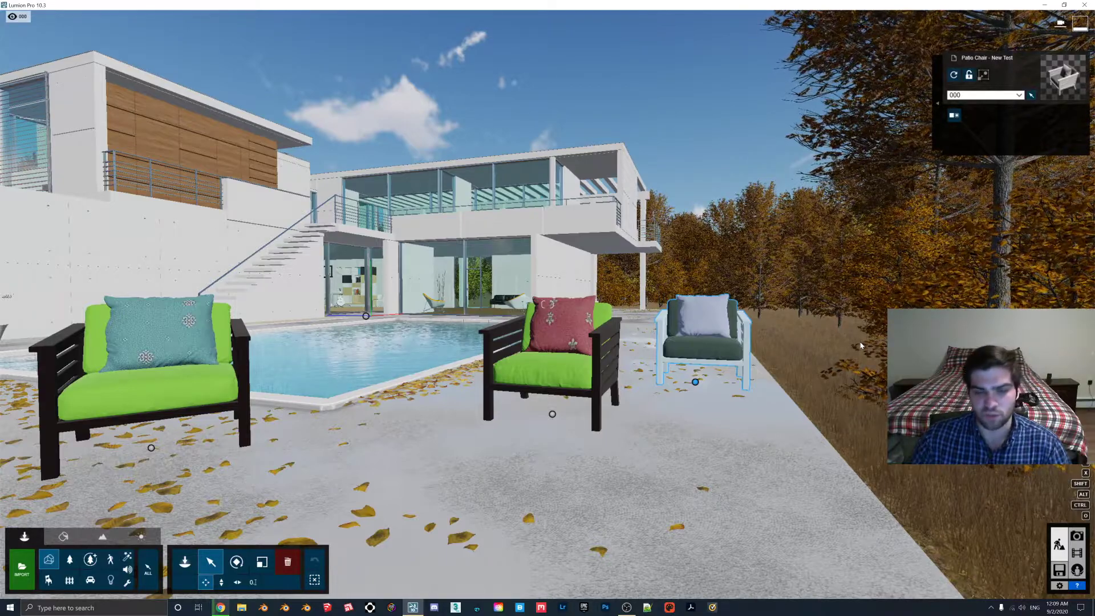
# - Open the Imported Models library and browse its chair thumbnails
pyautogui.click(184, 562)
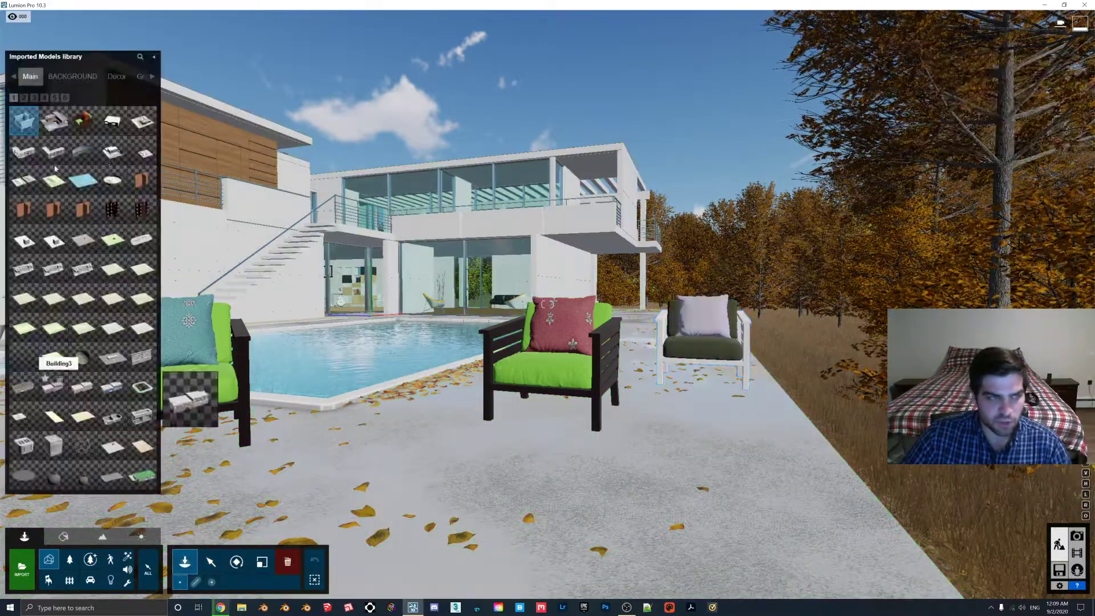
pyautogui.moveTo(27, 130)
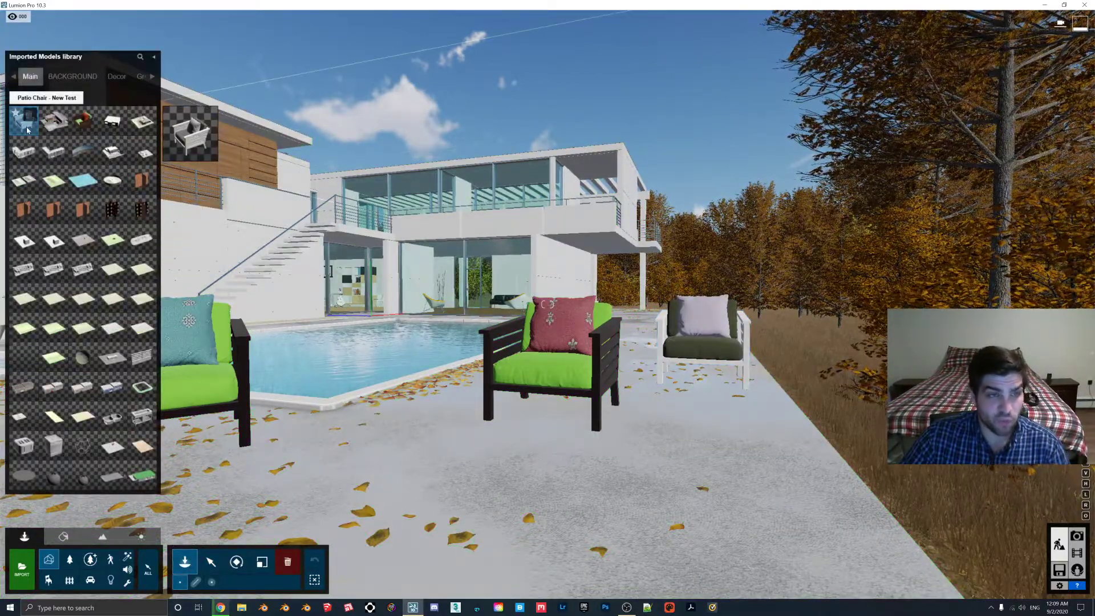
pyautogui.moveTo(82, 130)
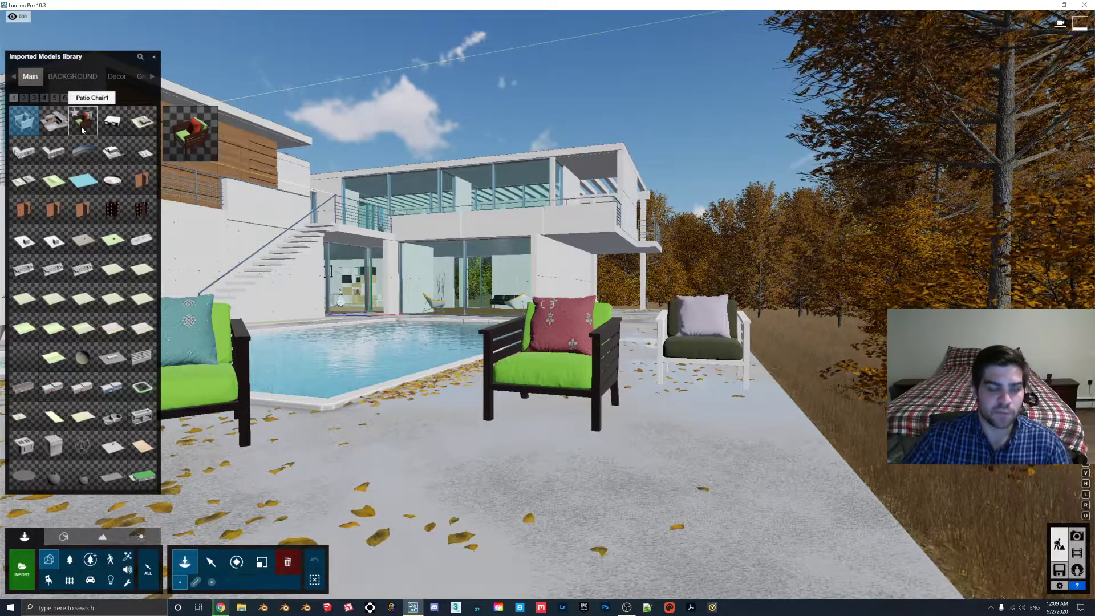
# - Pick a patio chair thumbnail, then cancel the placement with the Move tool
pyautogui.click(112, 121)
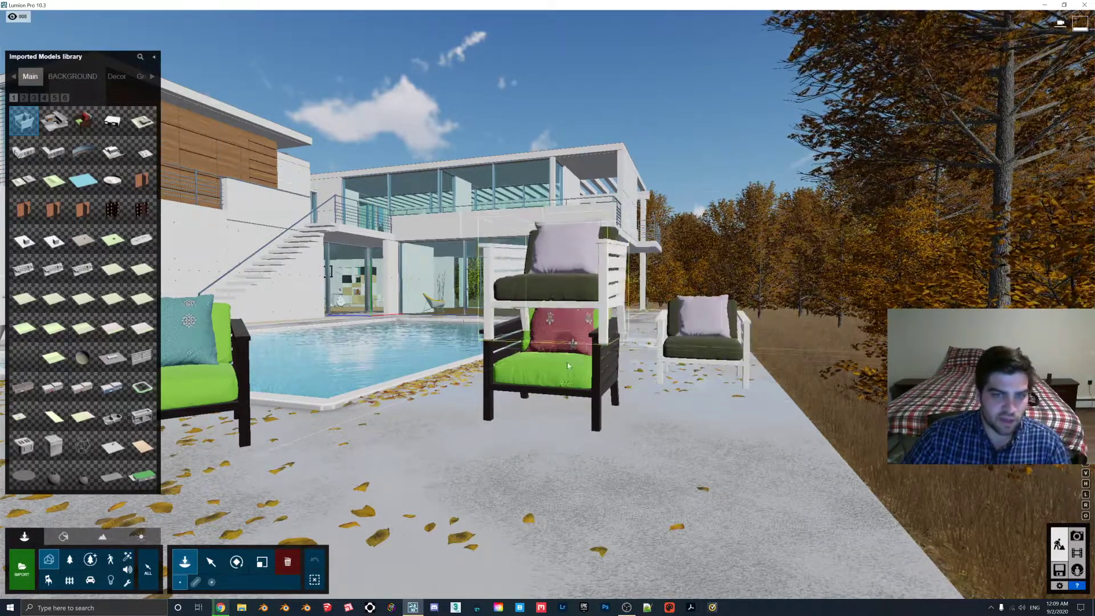
pyautogui.click(211, 561)
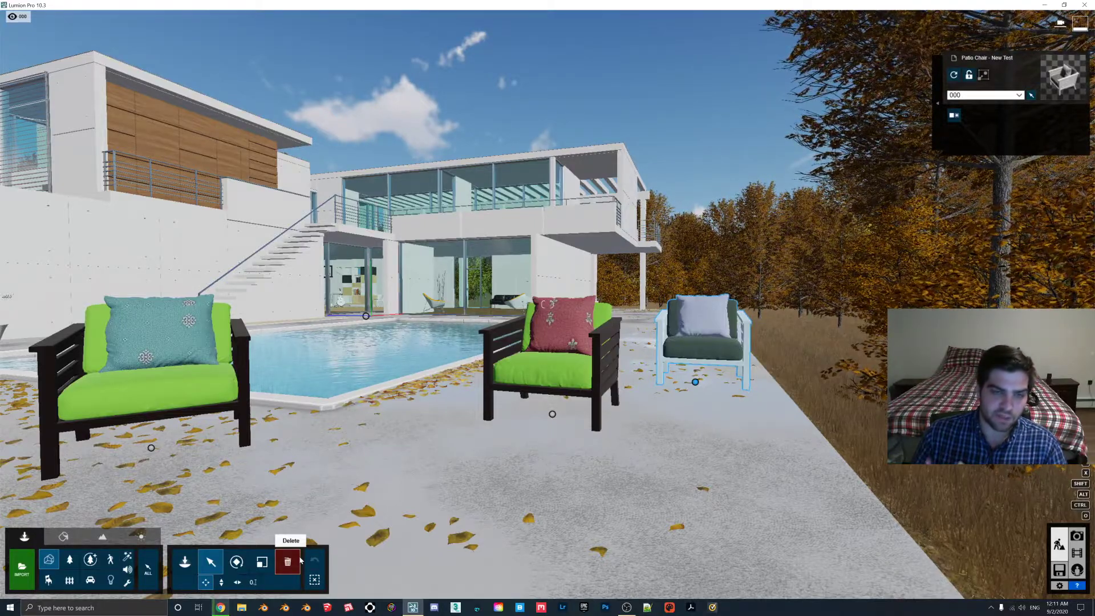
# - In File Explorer, browse to Documents > Lumion 10.0 > Library
pyautogui.click(241, 608)
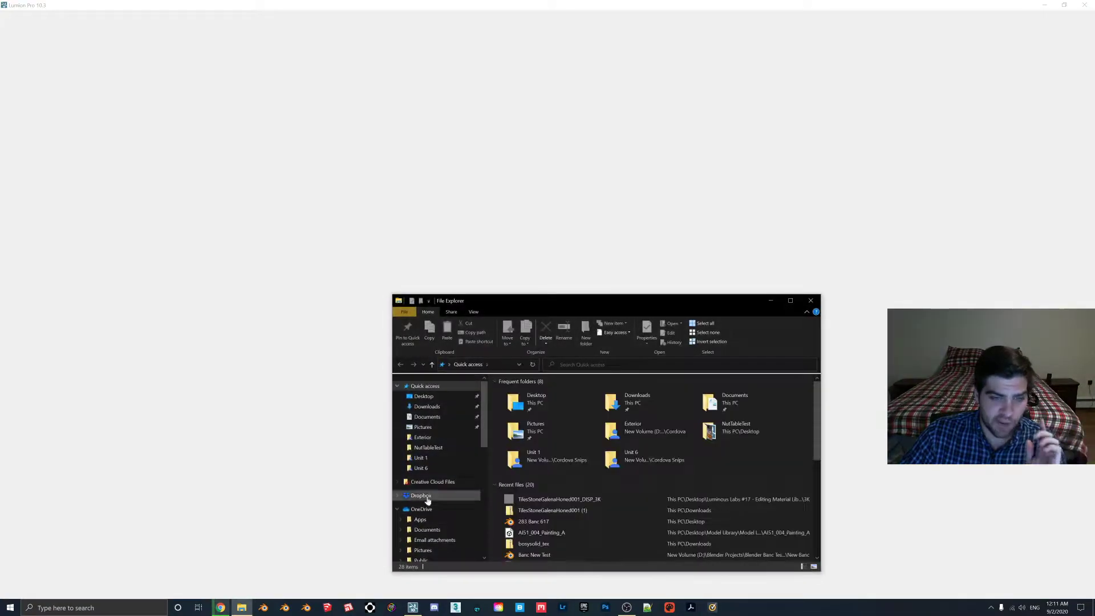
pyautogui.click(427, 416)
pyautogui.doubleClick(524, 520)
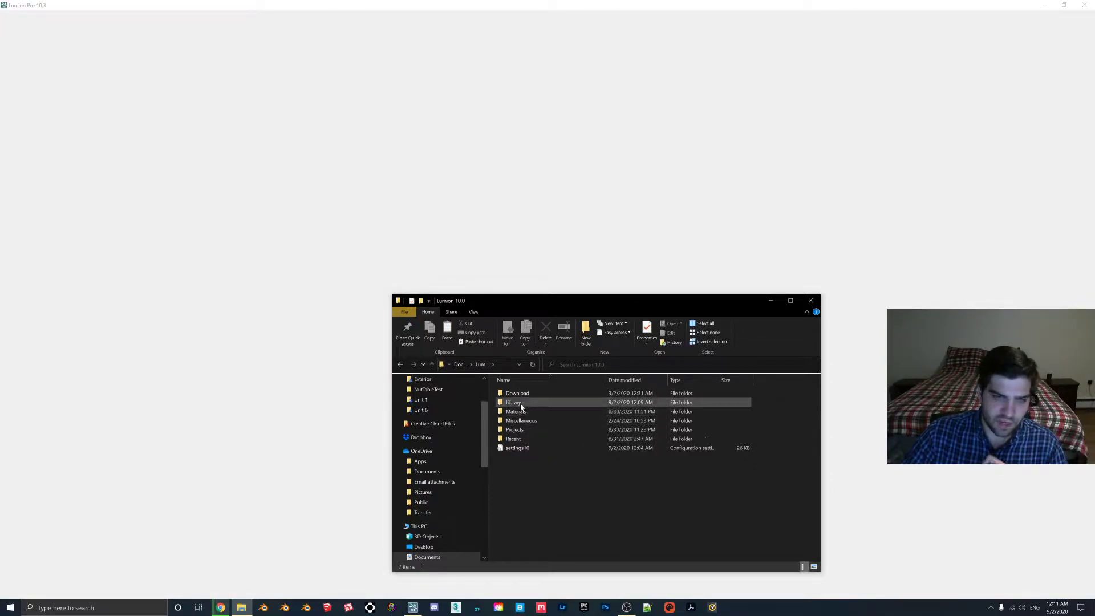
pyautogui.doubleClick(514, 403)
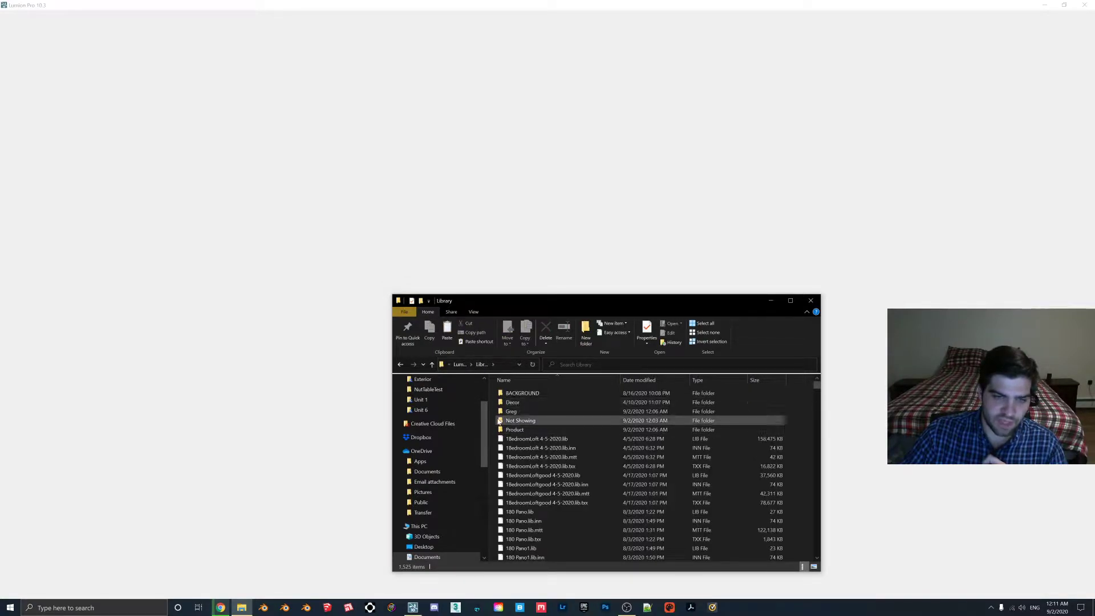
pyautogui.moveTo(494, 392); pyautogui.dragTo(610, 394)
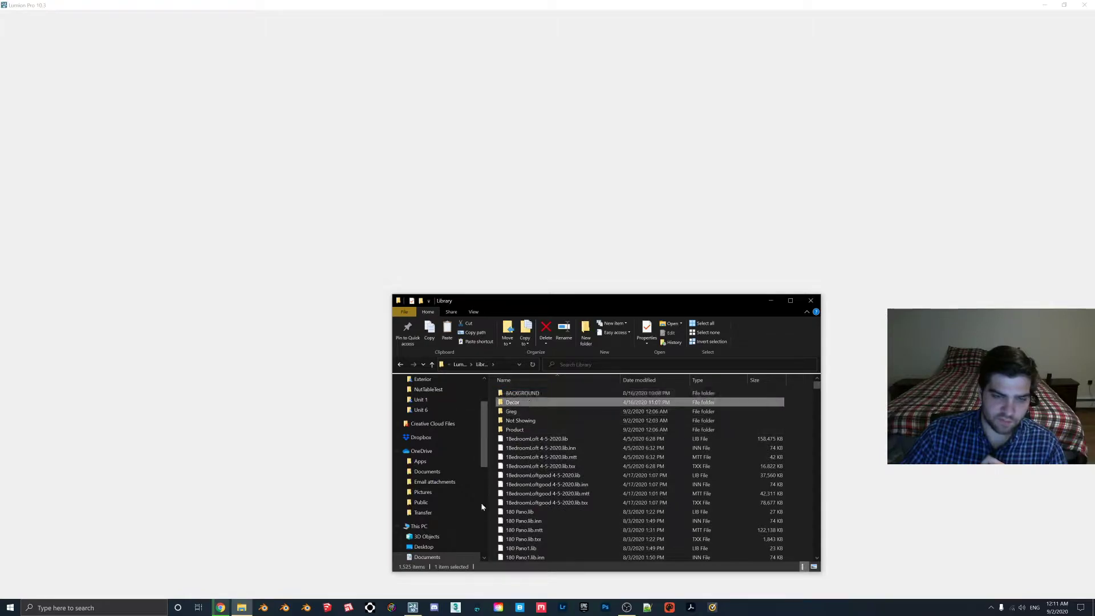
# - Confirm the Not Showing folder is empty, then open the subfolder holding the four Patio Chair10 files
pyautogui.doubleClick(520, 420)
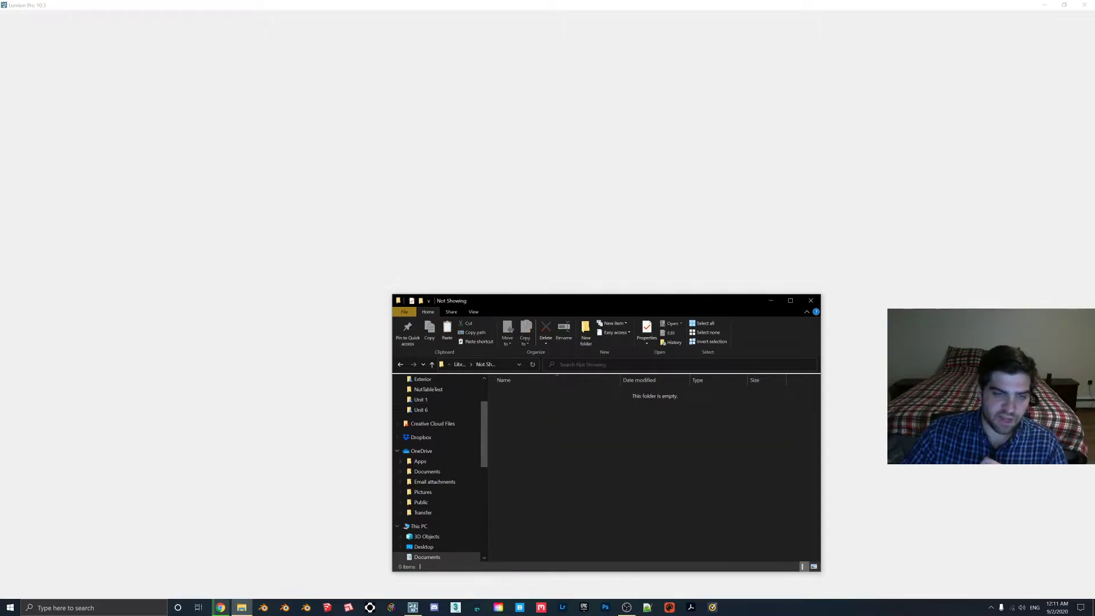
pyautogui.hotkey('alt', 'Left')
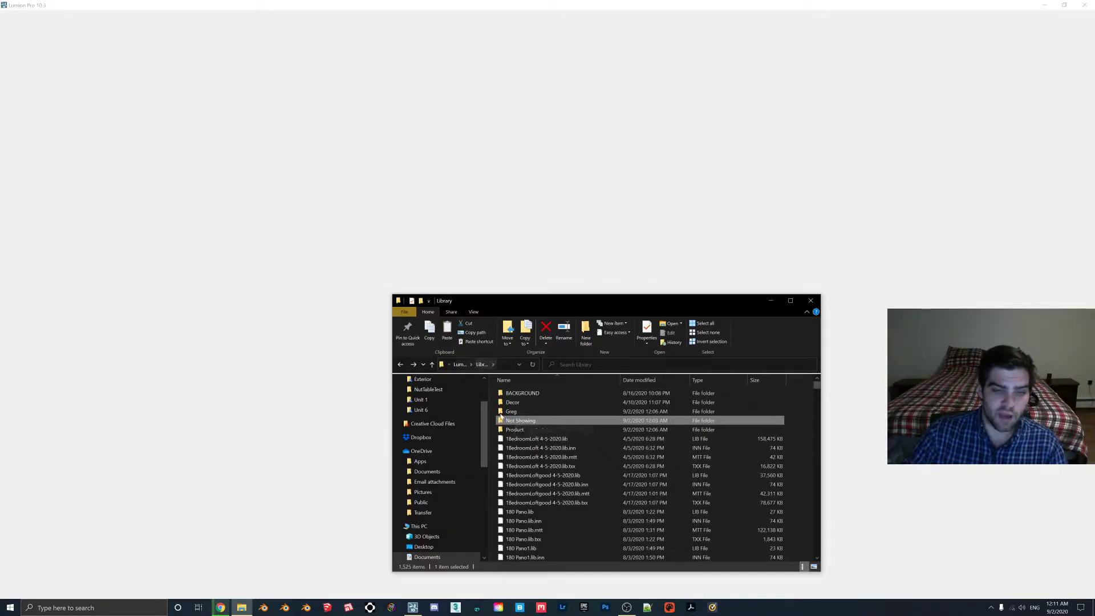
pyautogui.doubleClick(683, 411)
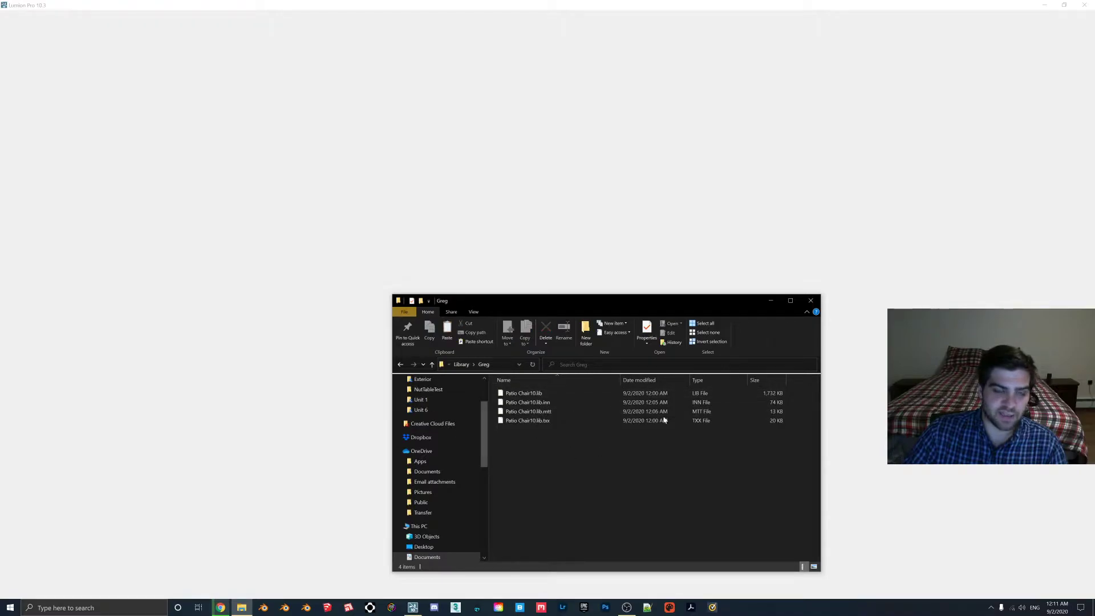
# - Back in Lumion, view the custom library category's single model, then leave the villa scene for the Welcome screen
pyautogui.click(413, 607)
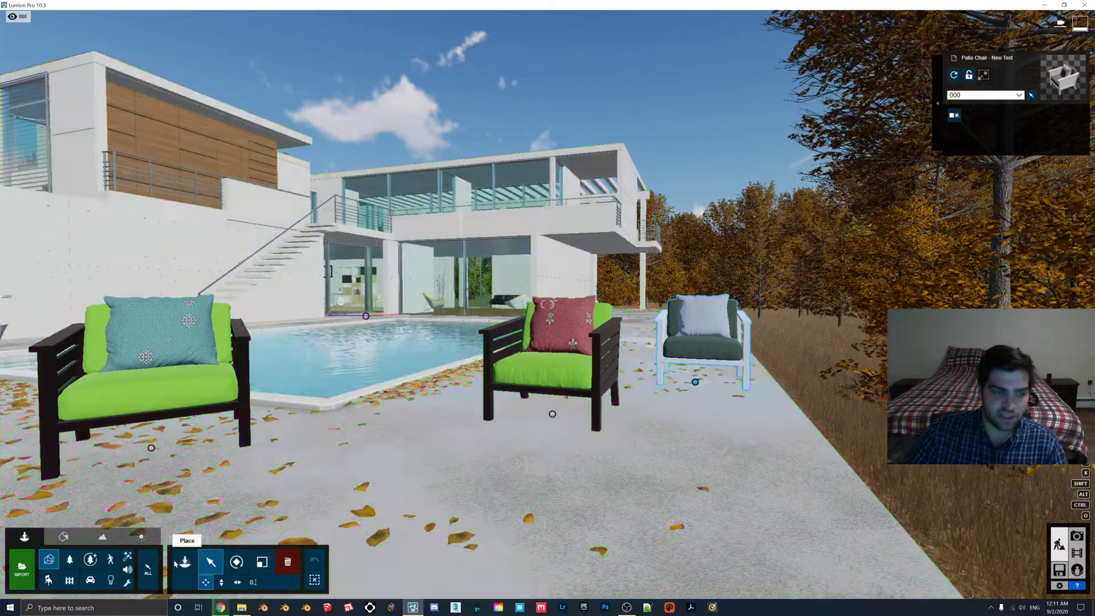
pyautogui.click(142, 76)
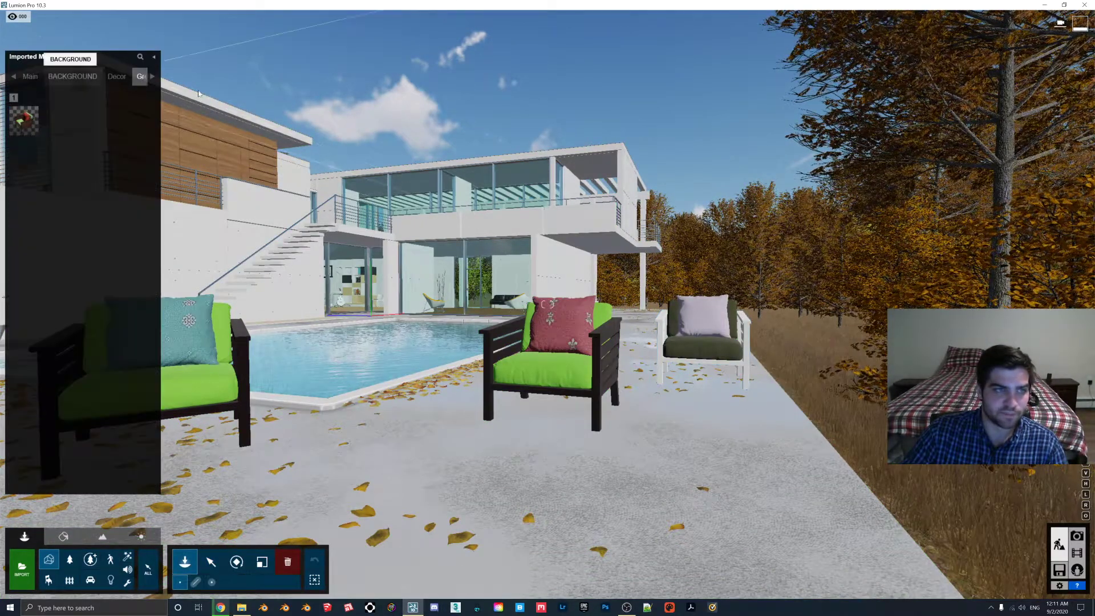
pyautogui.click(152, 76)
pyautogui.click(153, 77)
pyautogui.click(1059, 570)
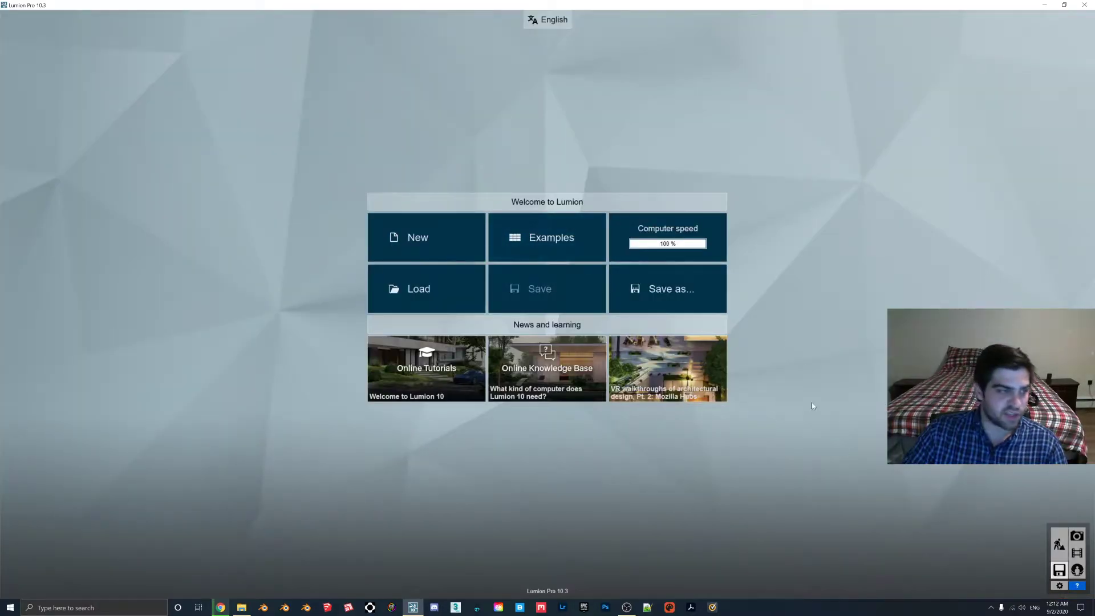